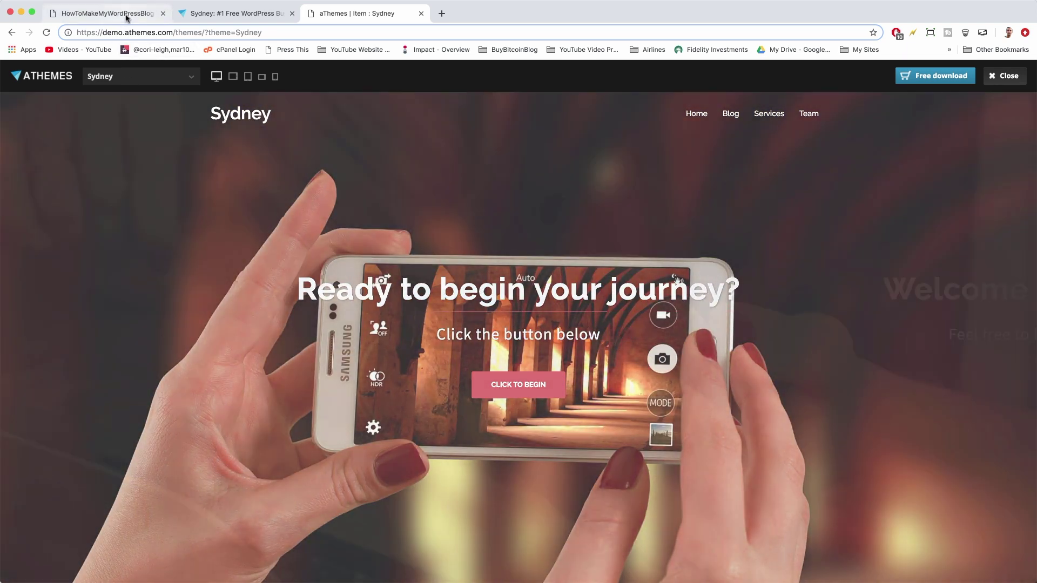
- In the Customizer, confirm the front page header is a full screen slider, then open Header Slider settings
click(127, 16)
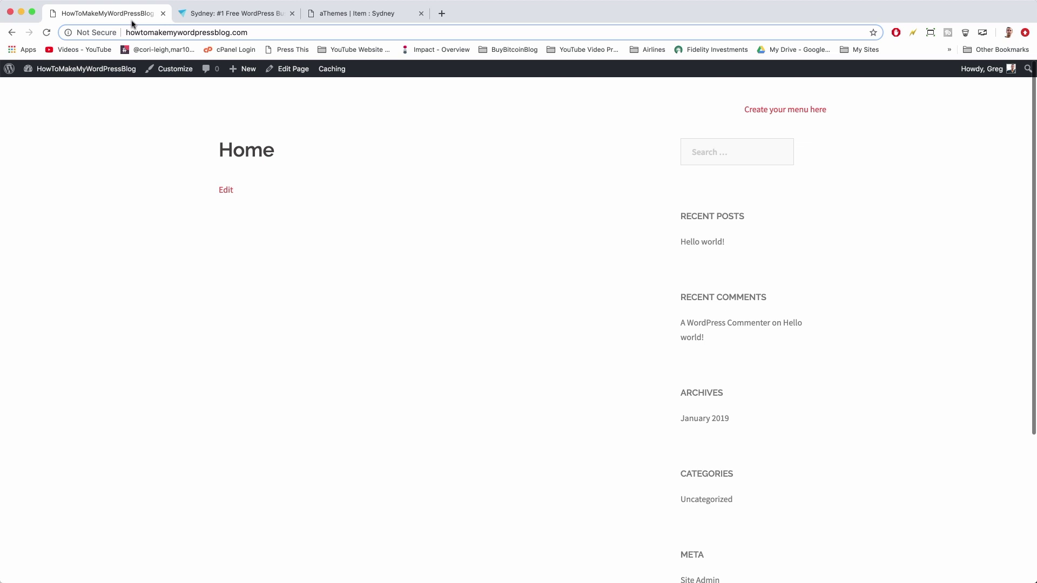
click(176, 69)
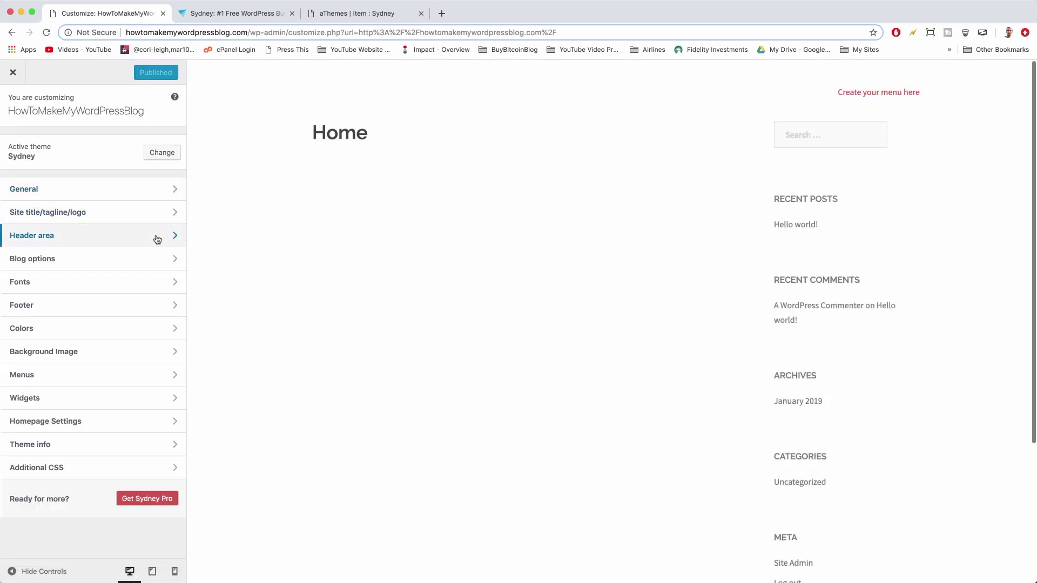
click(157, 236)
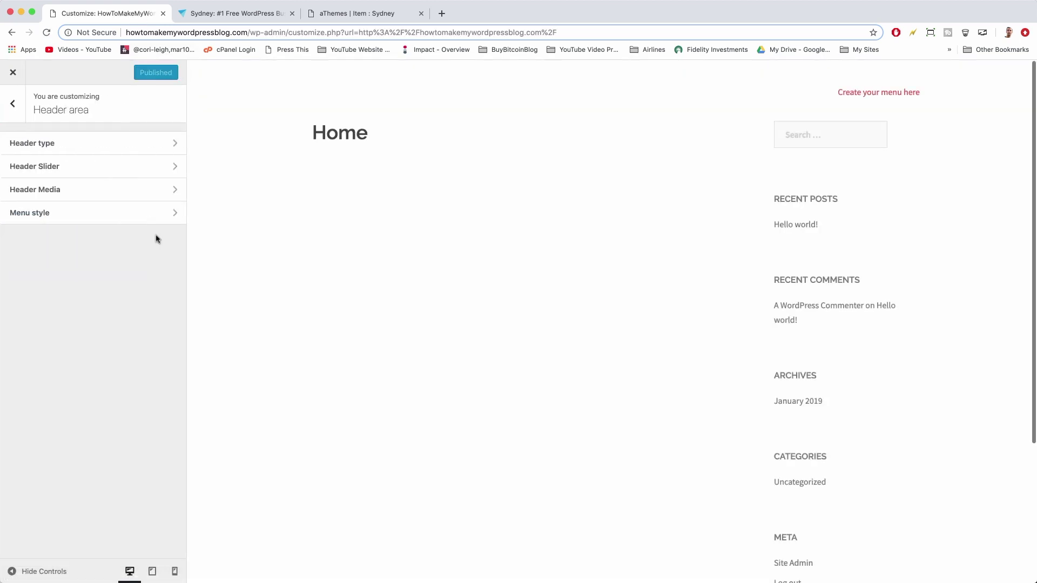
click(161, 143)
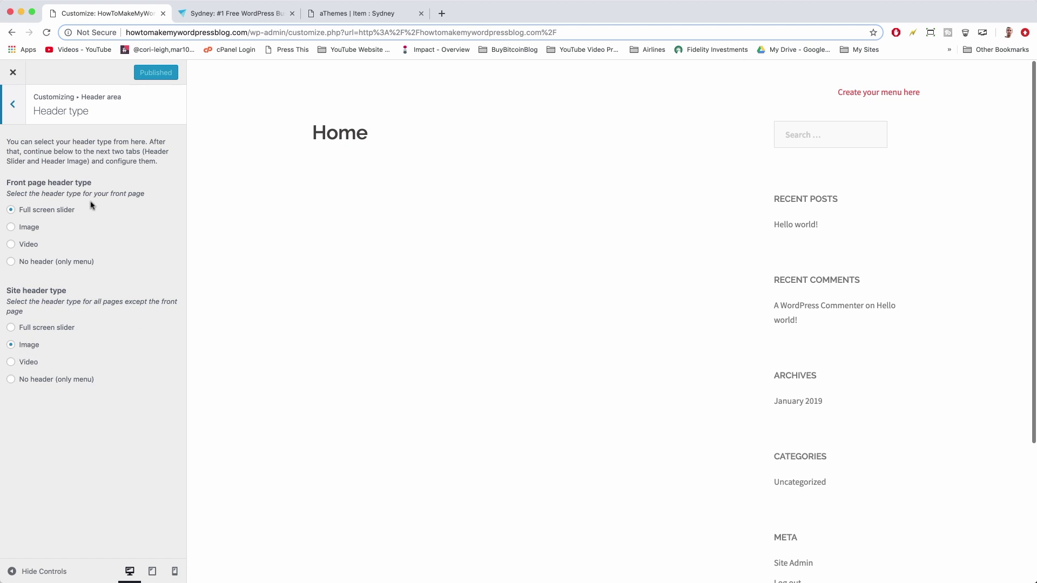
click(14, 101)
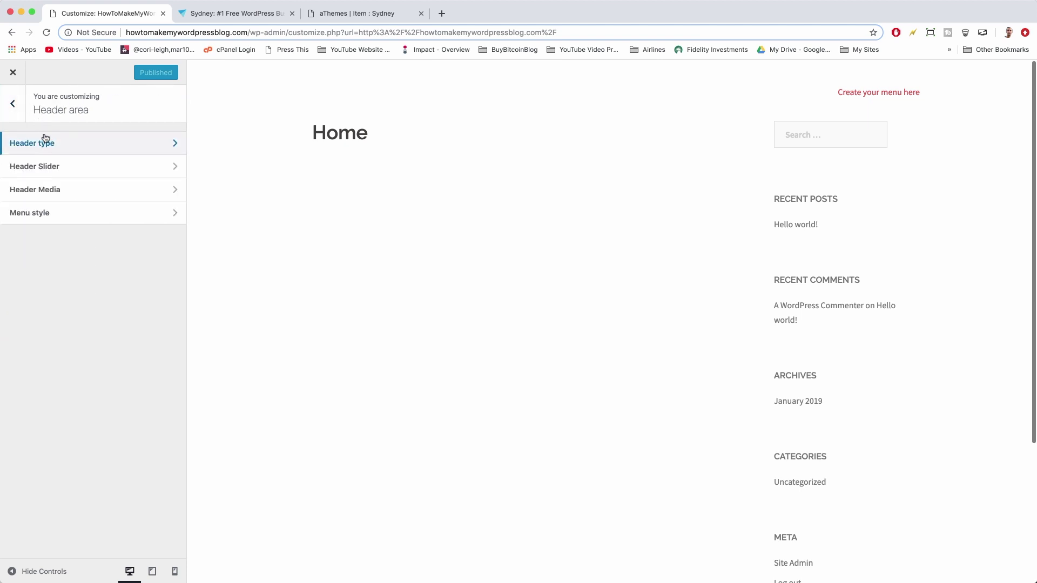
click(50, 173)
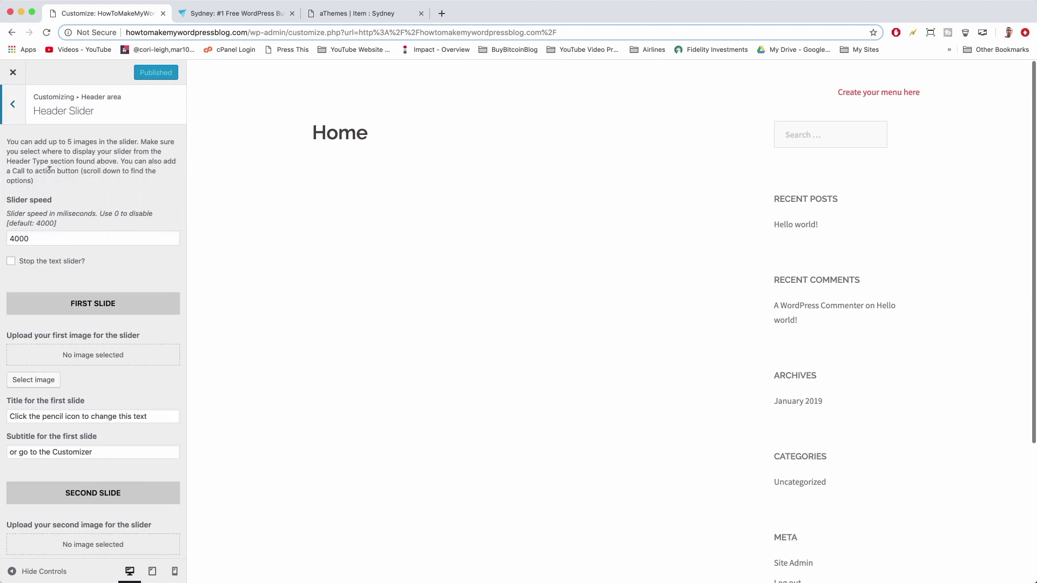
scroll(90, 275, down, 1)
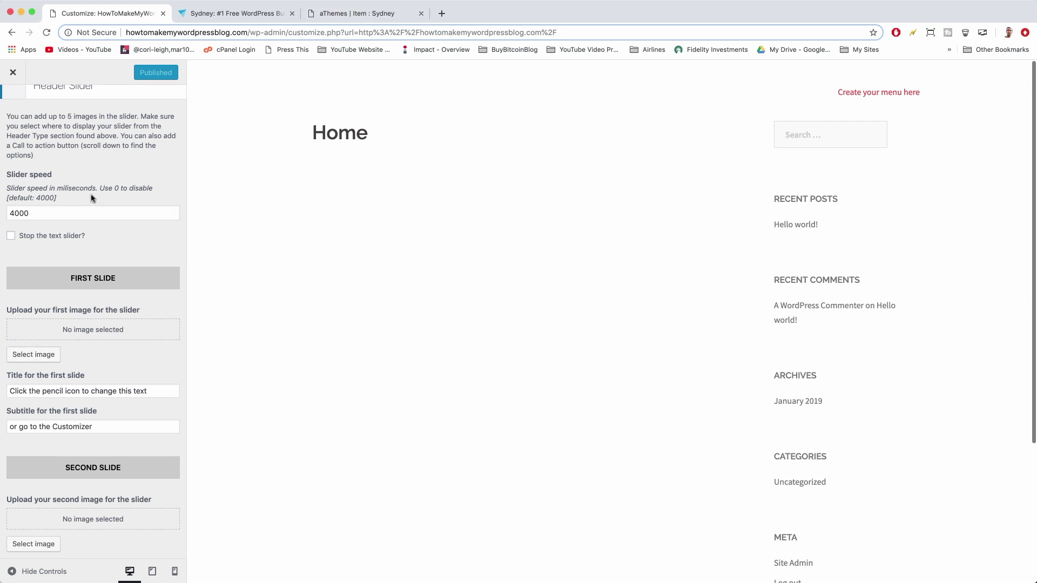
- Inspect the slider markup on the Sydney theme demo page
click(360, 15)
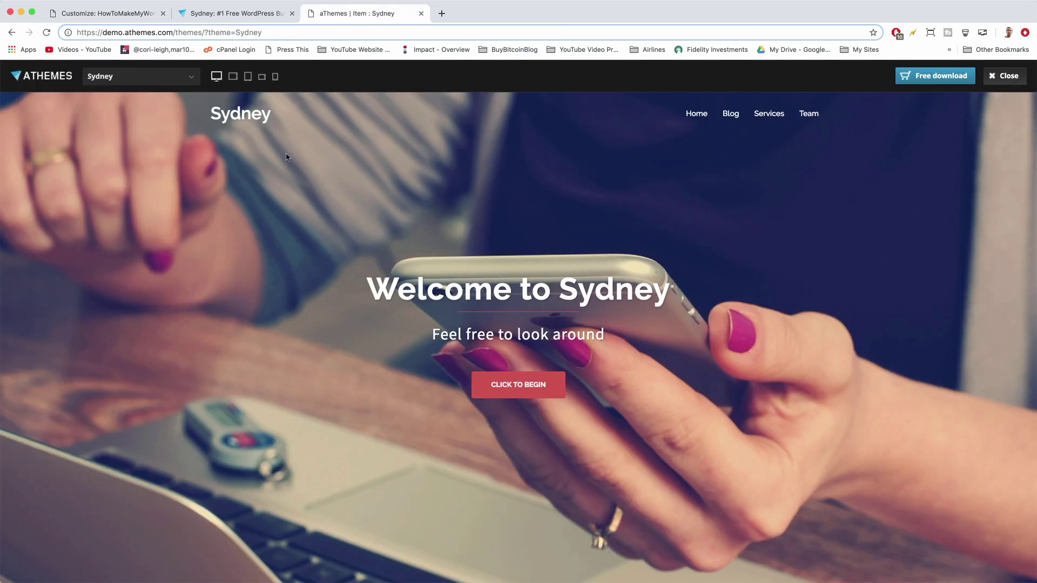
right_click(123, 281)
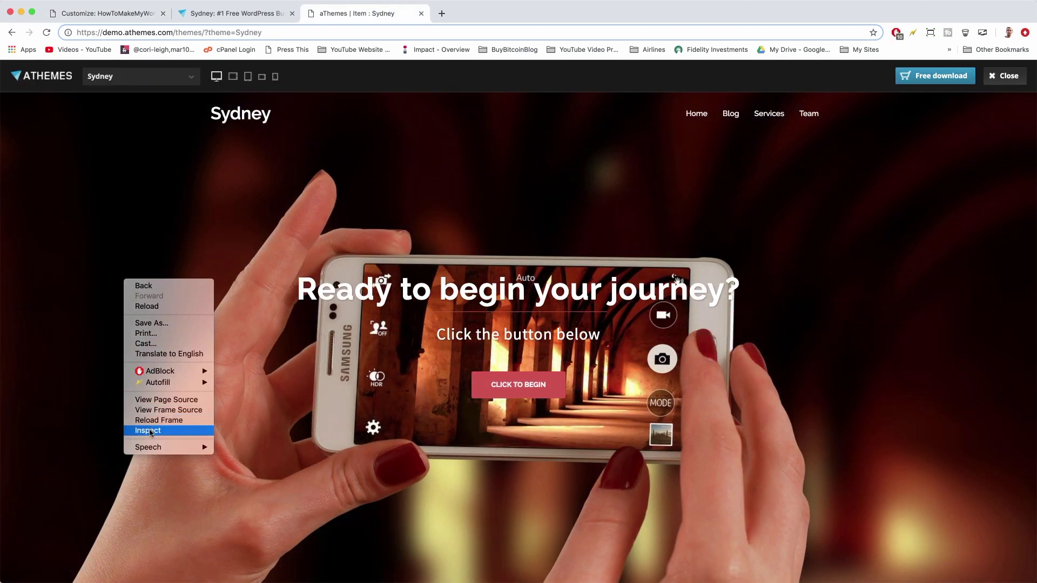
click(149, 431)
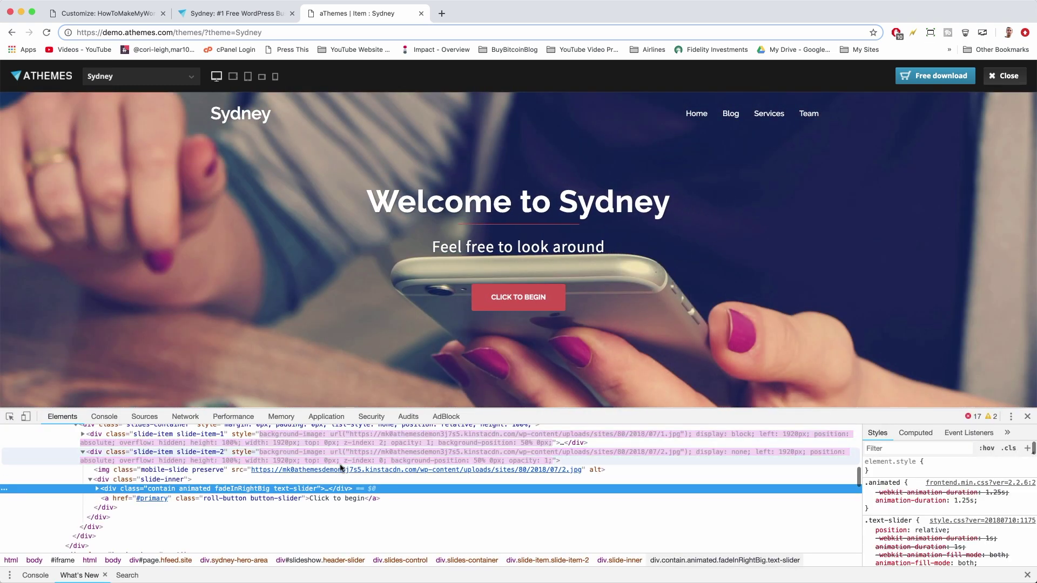
scroll(156, 489, down, 1)
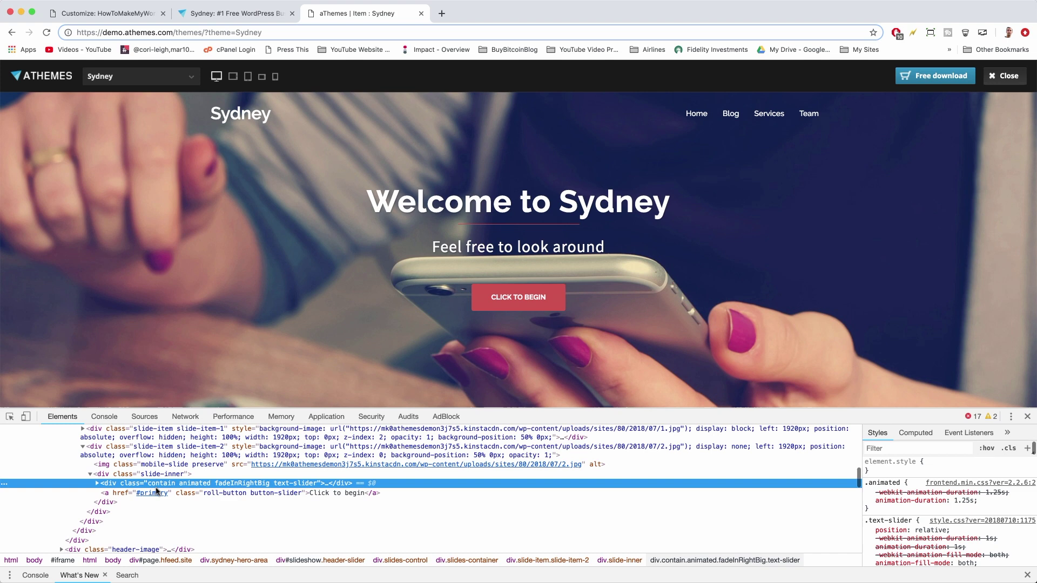
scroll(146, 489, up, 2)
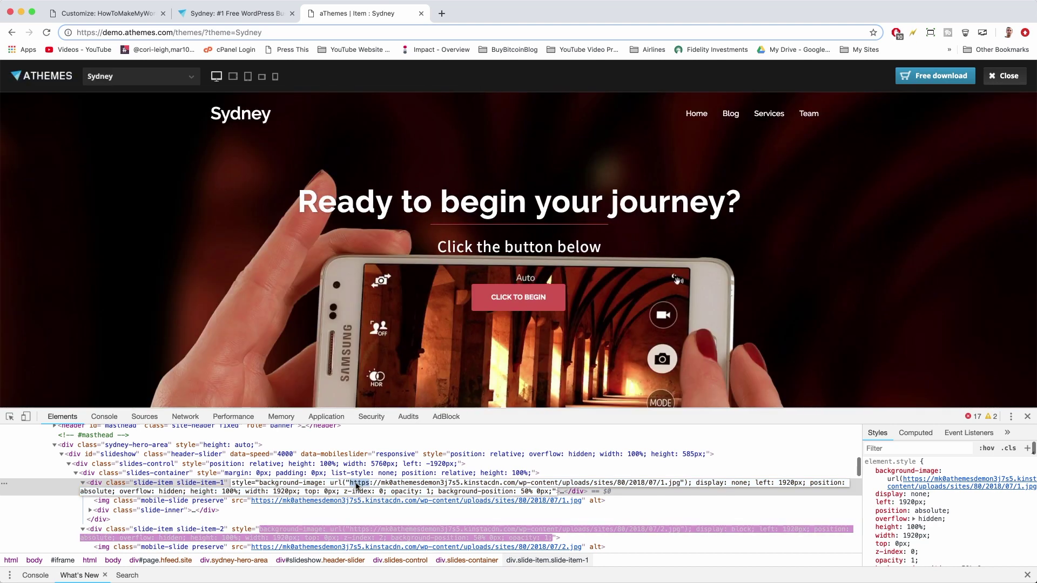
- Copy the first slide's background image URL ending in 1.jpg from its style attribute
click(351, 482)
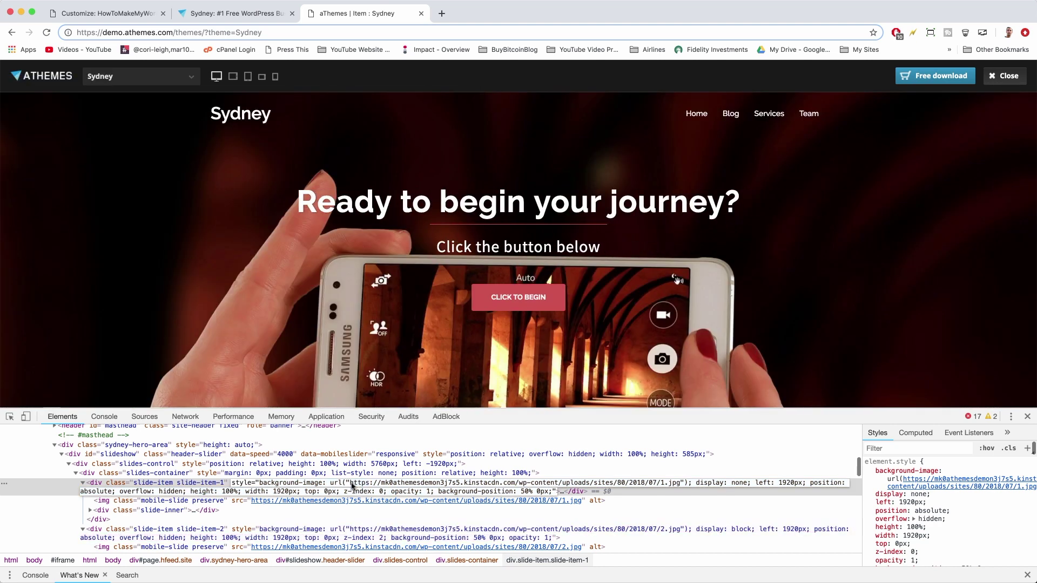
drag(351, 482, 668, 489)
right_click(668, 488)
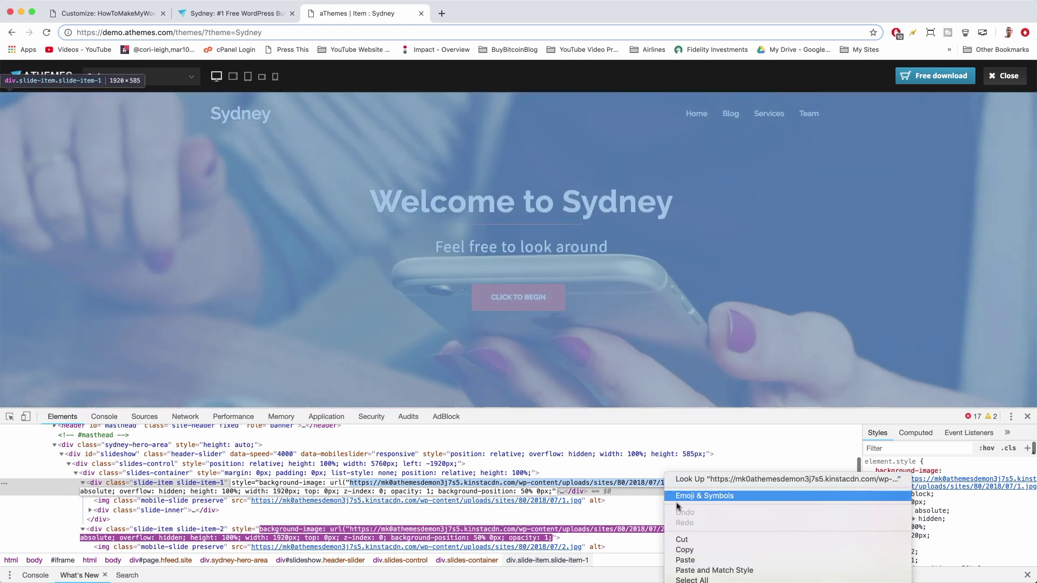
click(684, 550)
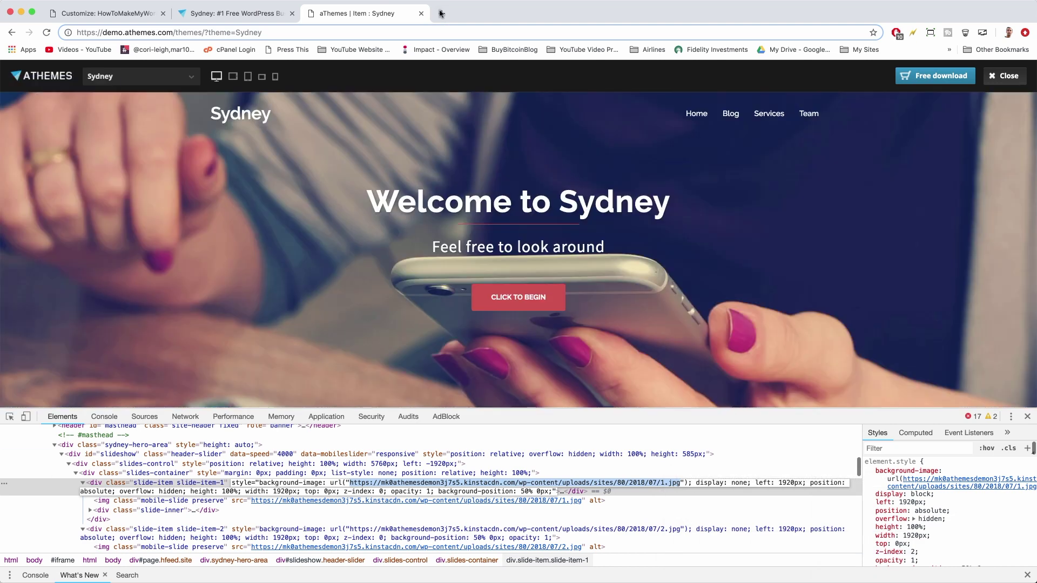
- Load the copied slide image URL in a new tab
click(441, 14)
right_click(358, 31)
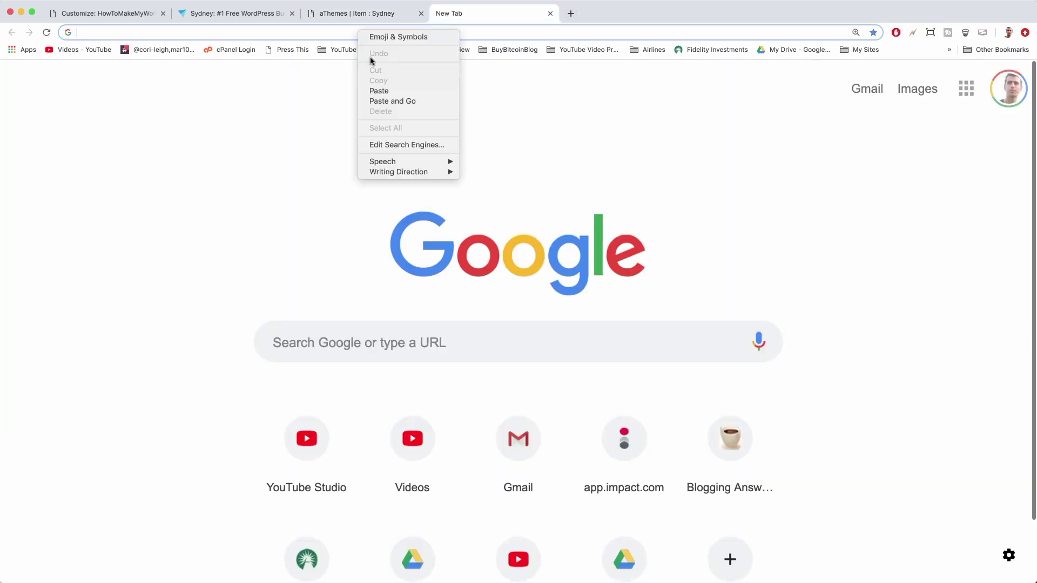
click(380, 92)
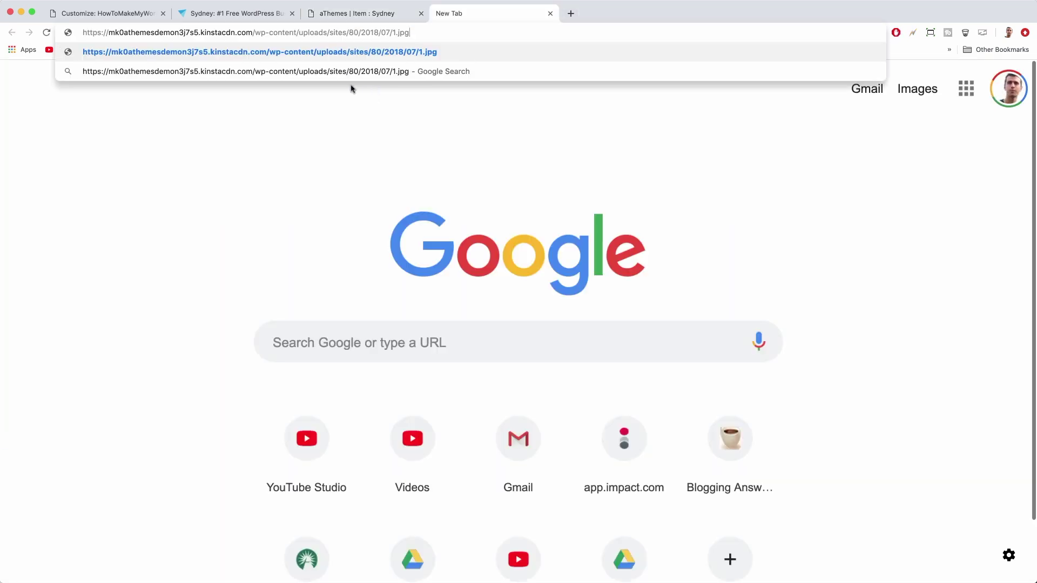
key(Return)
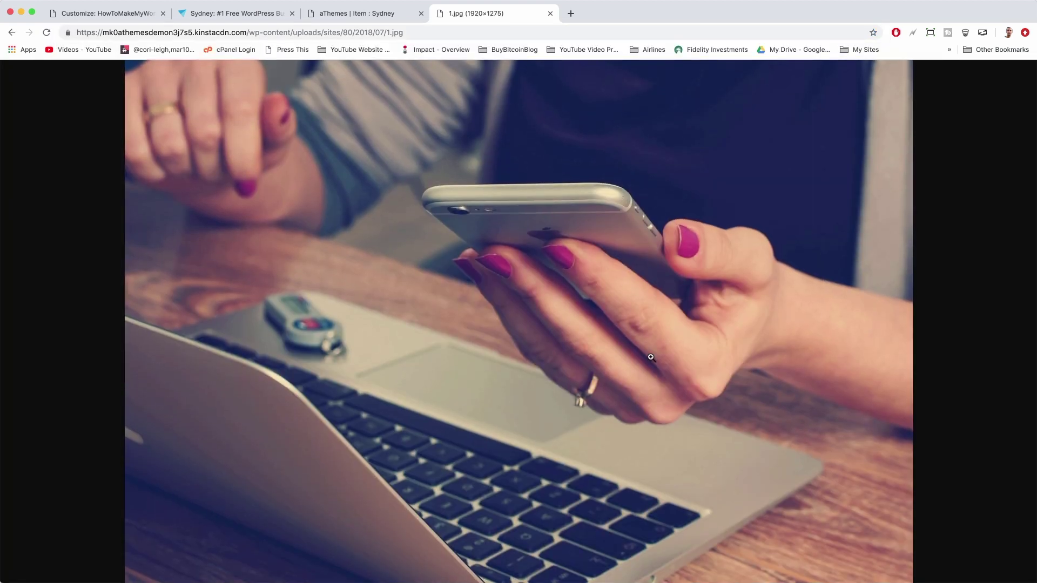
- Save the slide photo locally as sydney-slider-1.jpg
right_click(296, 128)
click(308, 140)
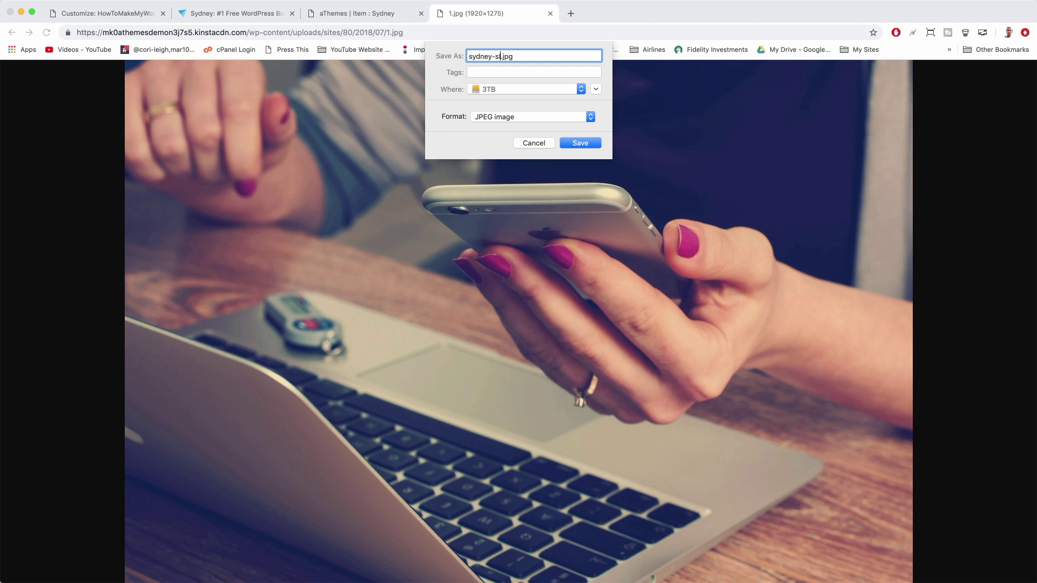
click(576, 147)
- Upload sydney-slider-1.jpg and set it as the first slide's image
click(125, 17)
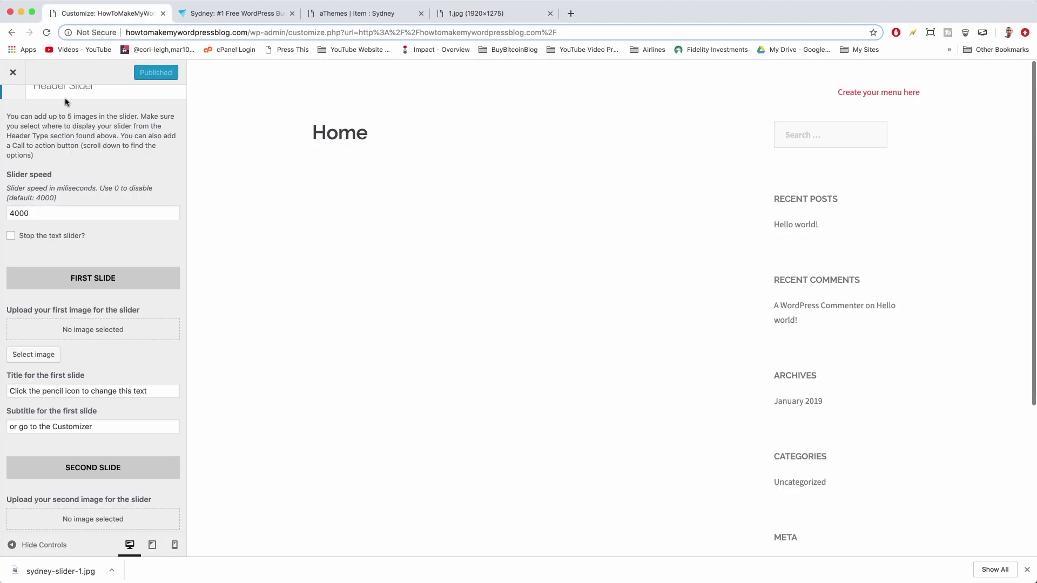
click(40, 354)
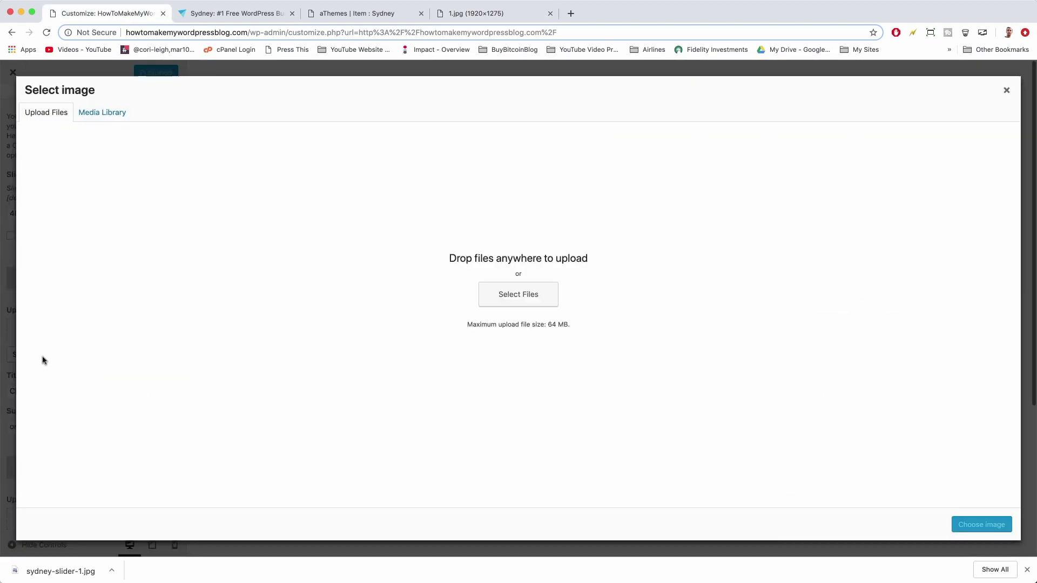
click(530, 301)
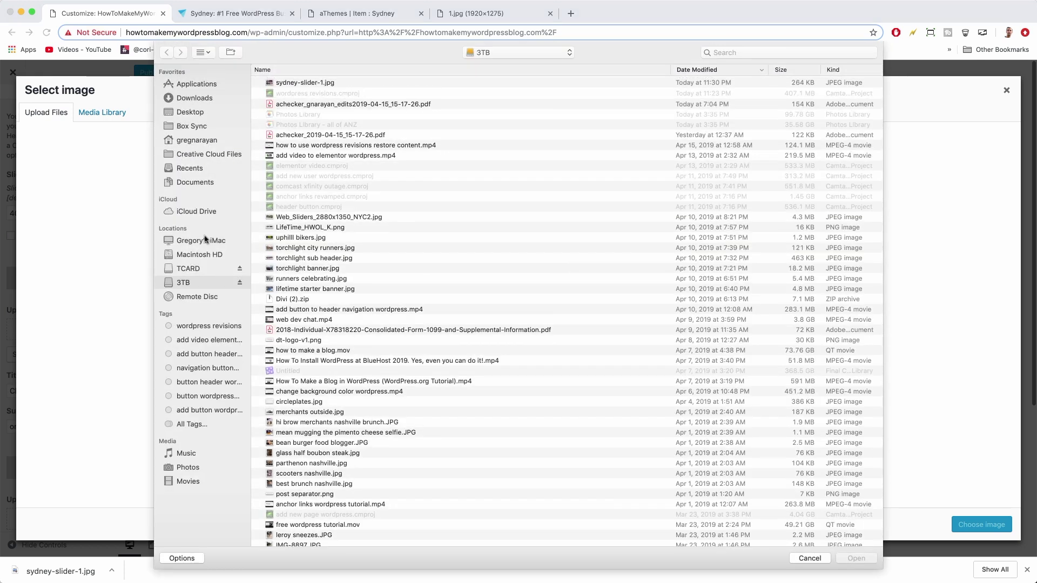
click(302, 83)
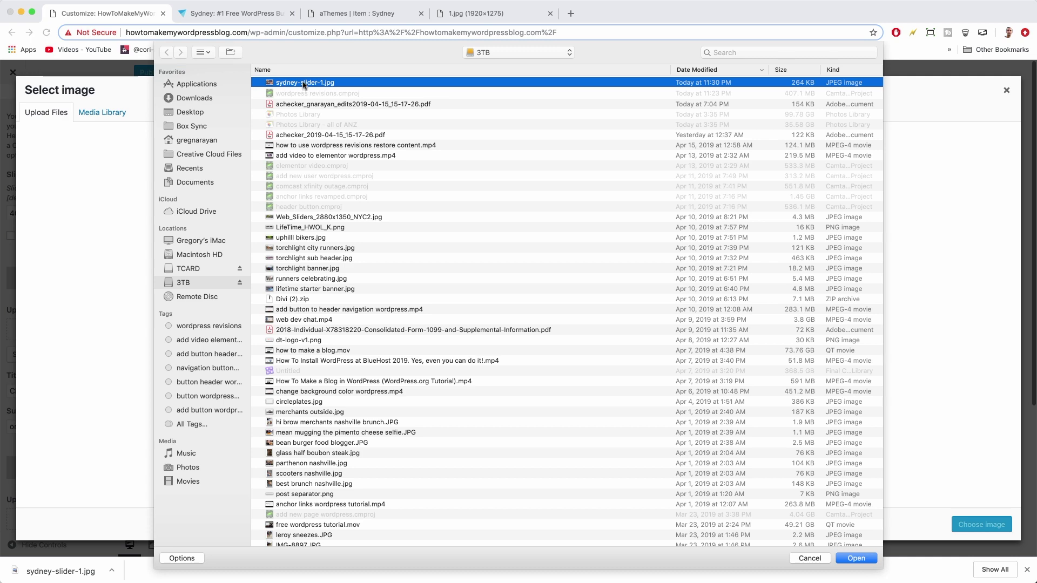
click(858, 559)
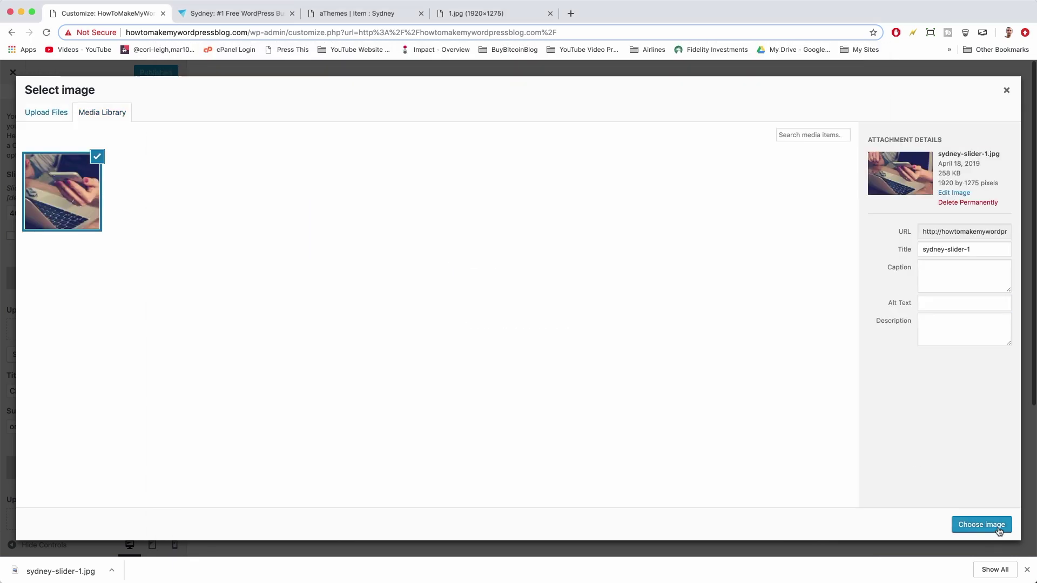
click(981, 524)
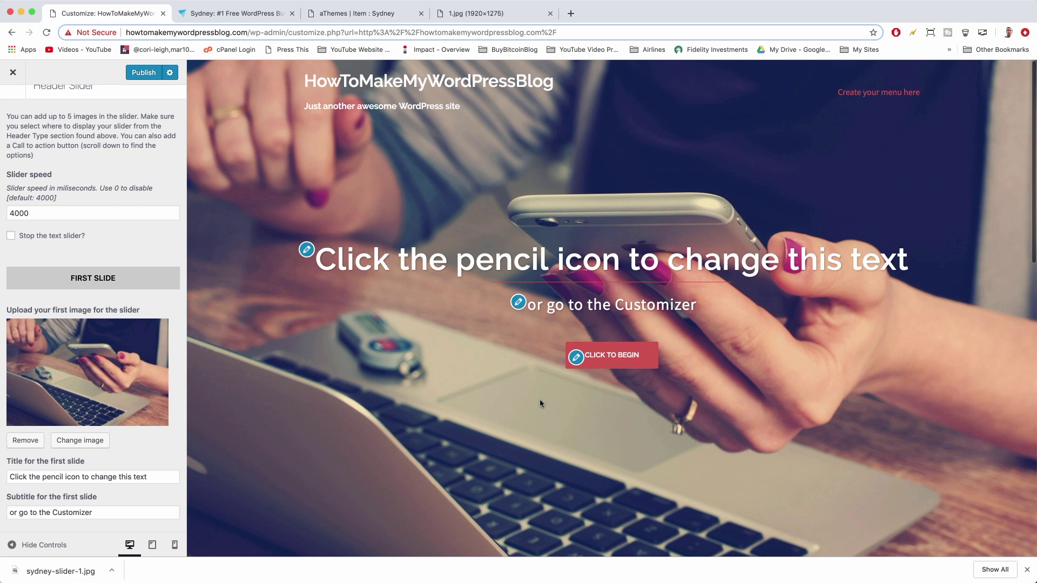
scroll(506, 223, down, 3)
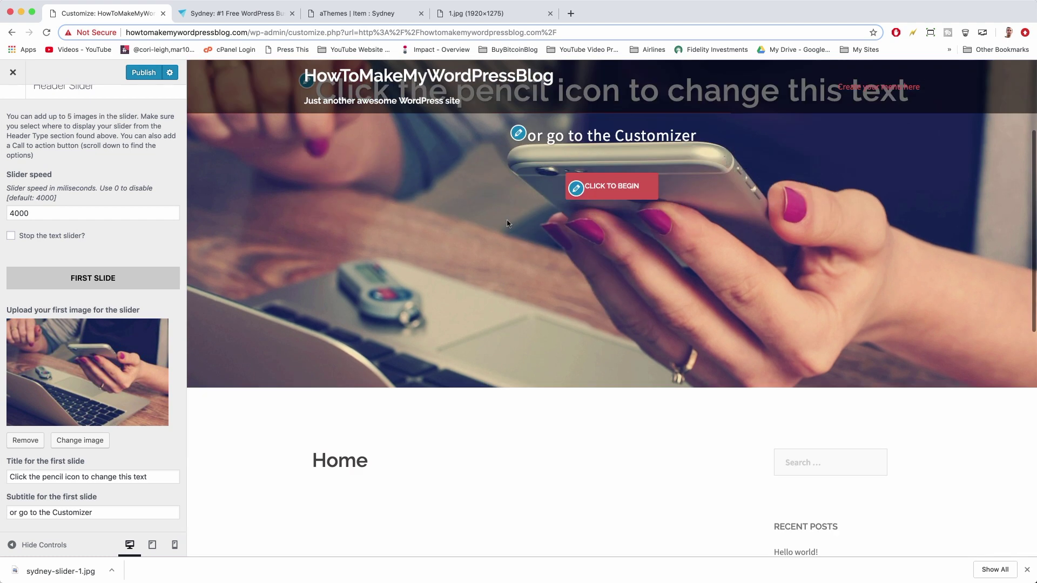
scroll(506, 223, up, 3)
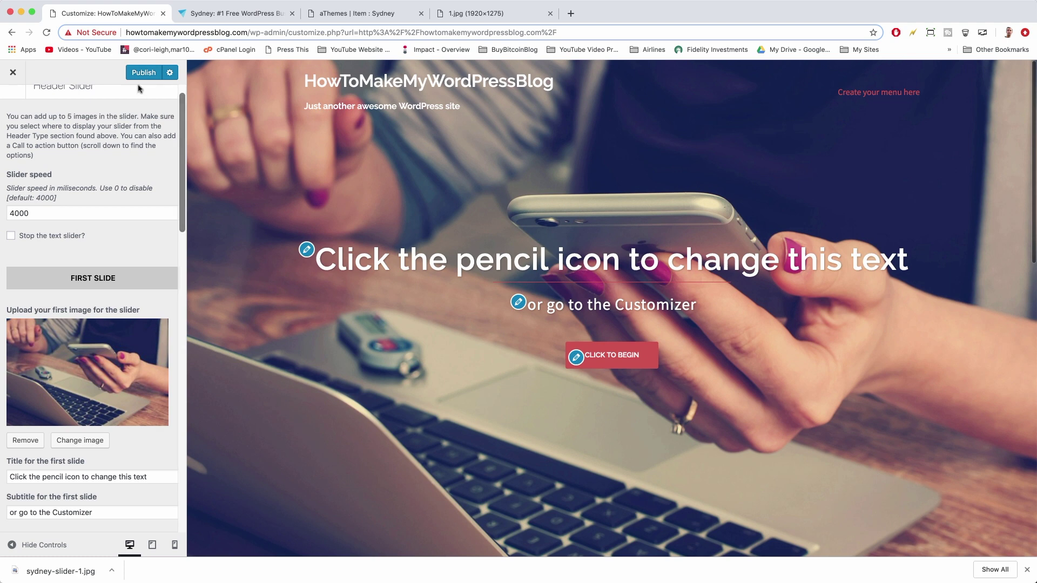
- Open pixabay.com in a new tab and browse the homepage photos
click(571, 13)
text(pixab)
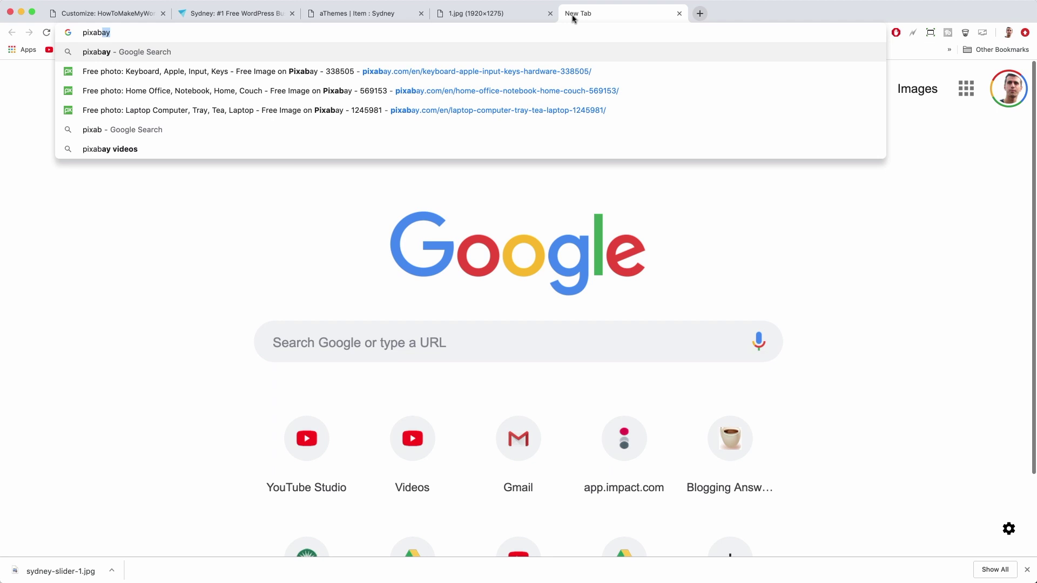
text(ay)
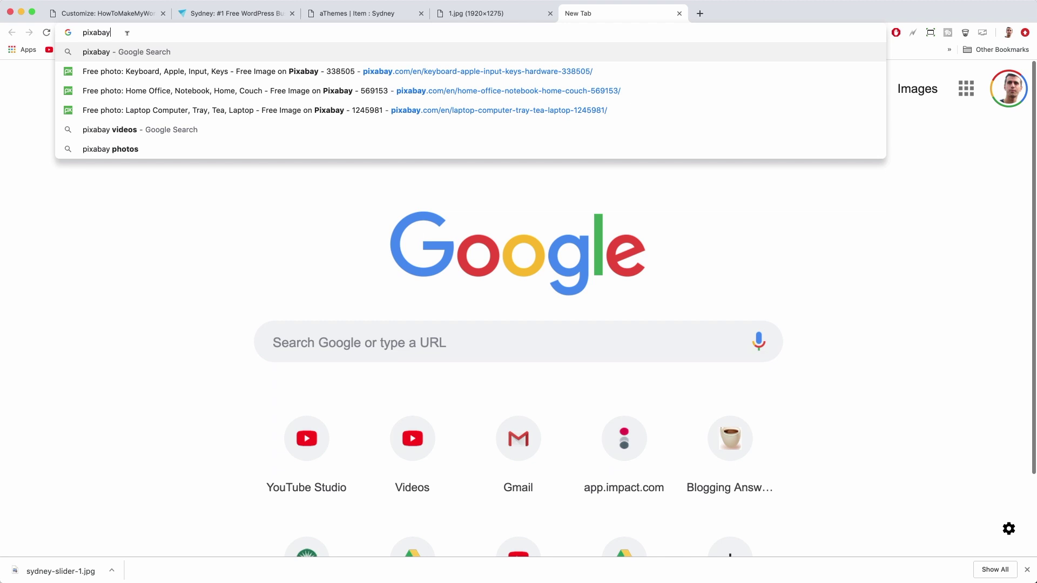
text(.com)
key(Return)
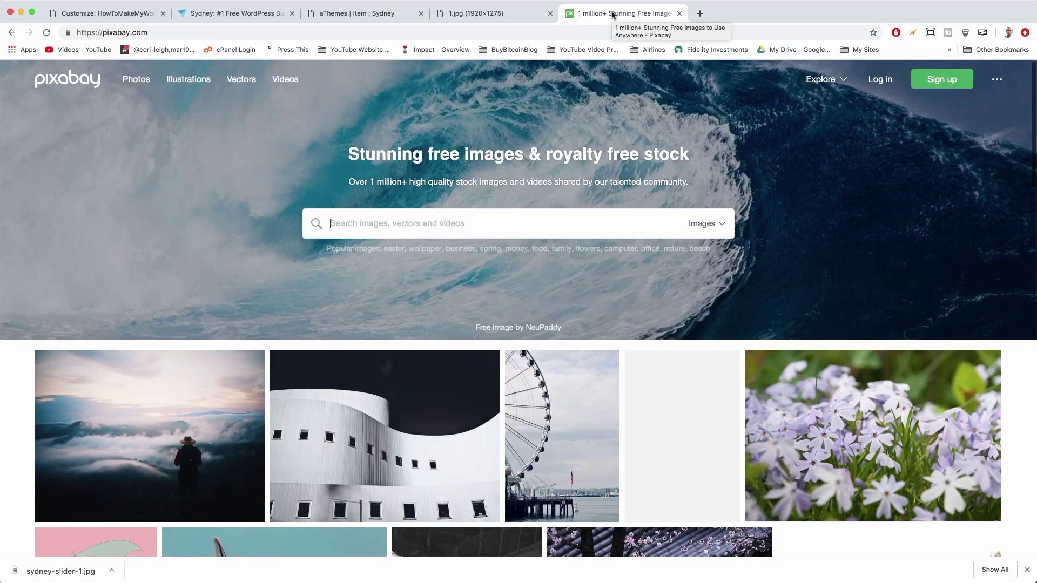
scroll(338, 279, down, 3)
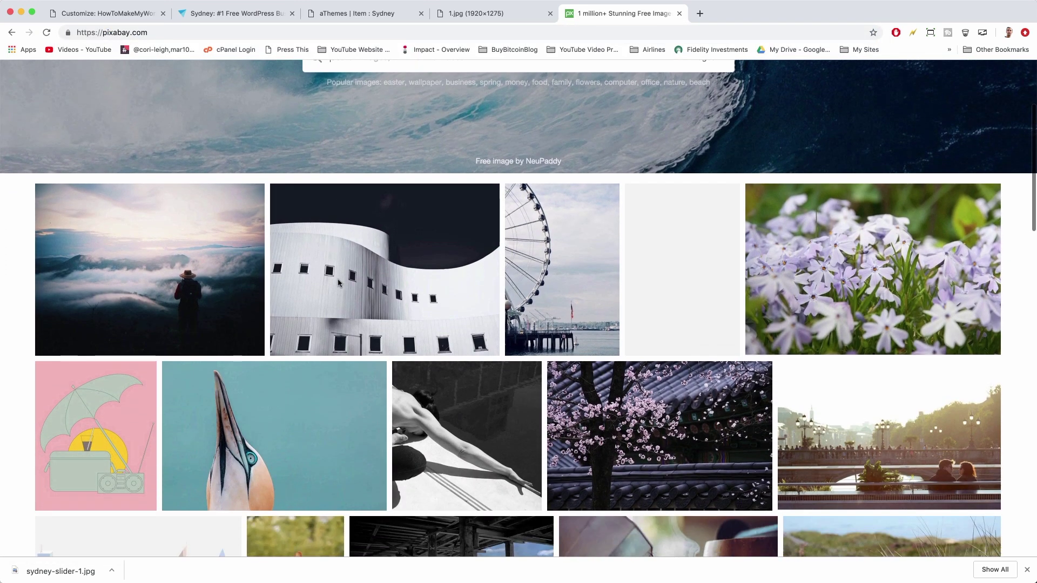
scroll(338, 282, down, 3)
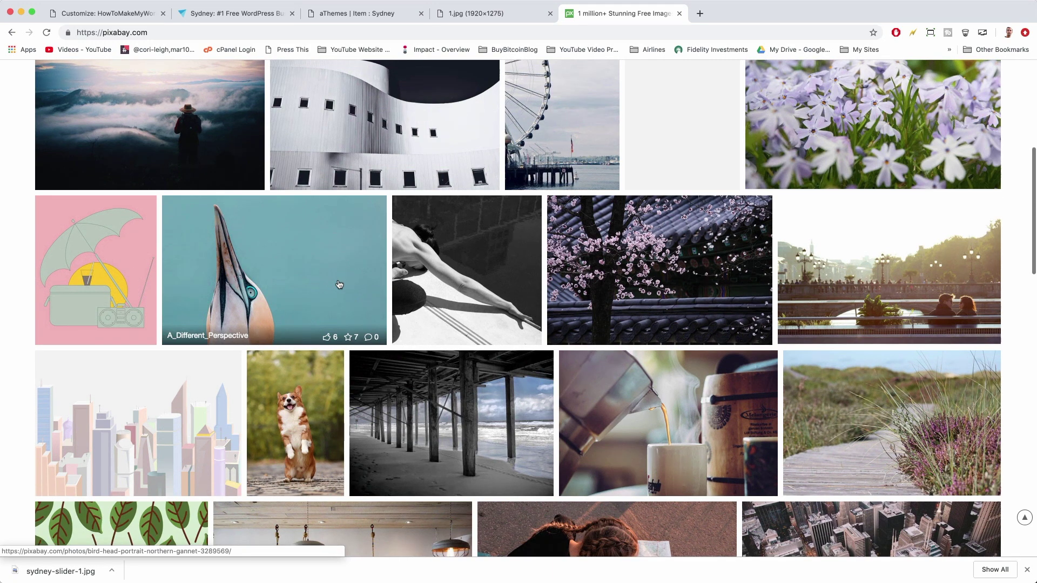
scroll(338, 284, down, 4)
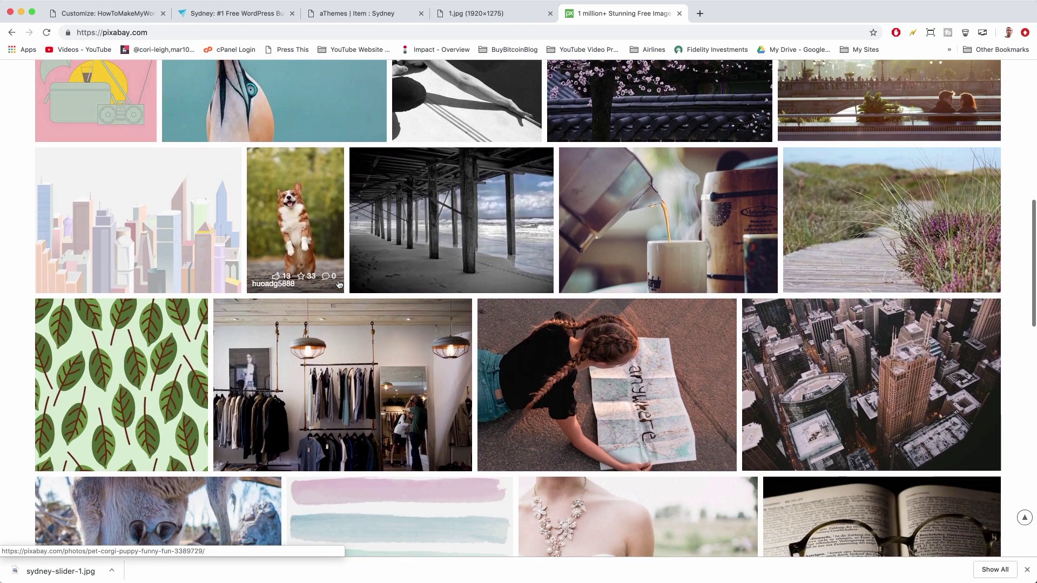
scroll(338, 284, up, 3)
- Browse the riverside couple photo and its People and Urban tag results
click(905, 235)
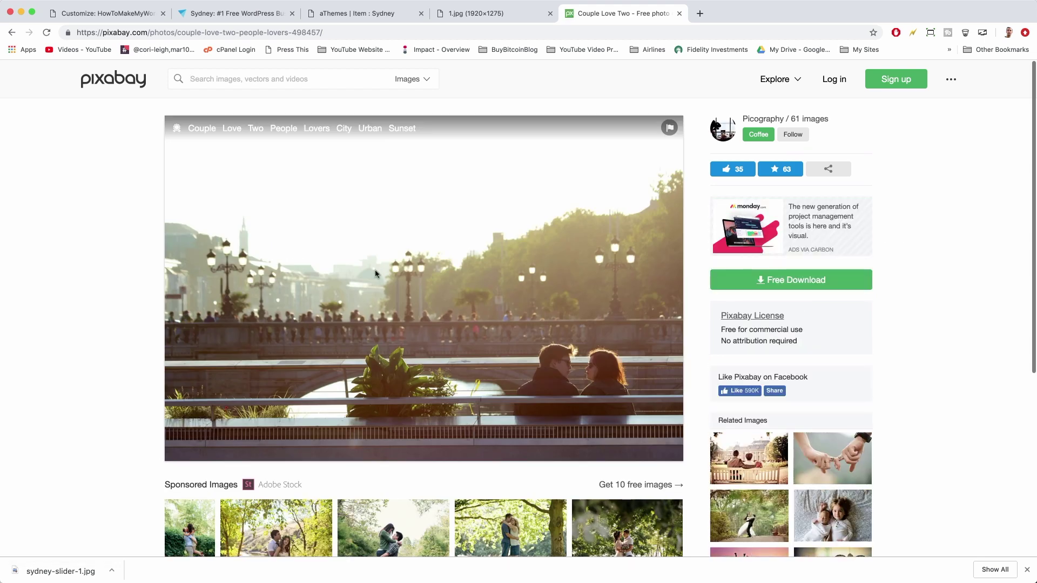
click(281, 130)
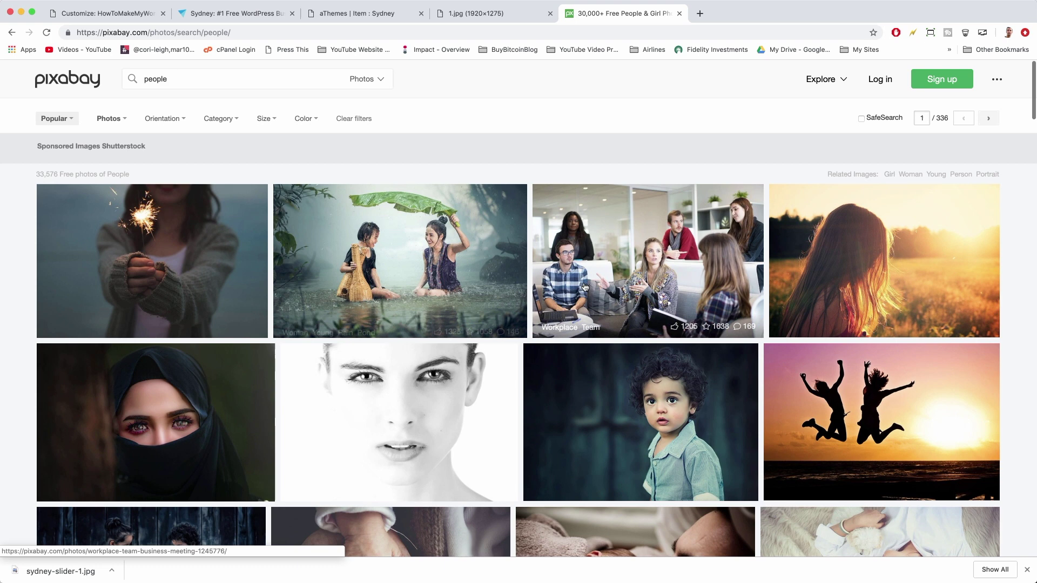
scroll(585, 286, down, 1)
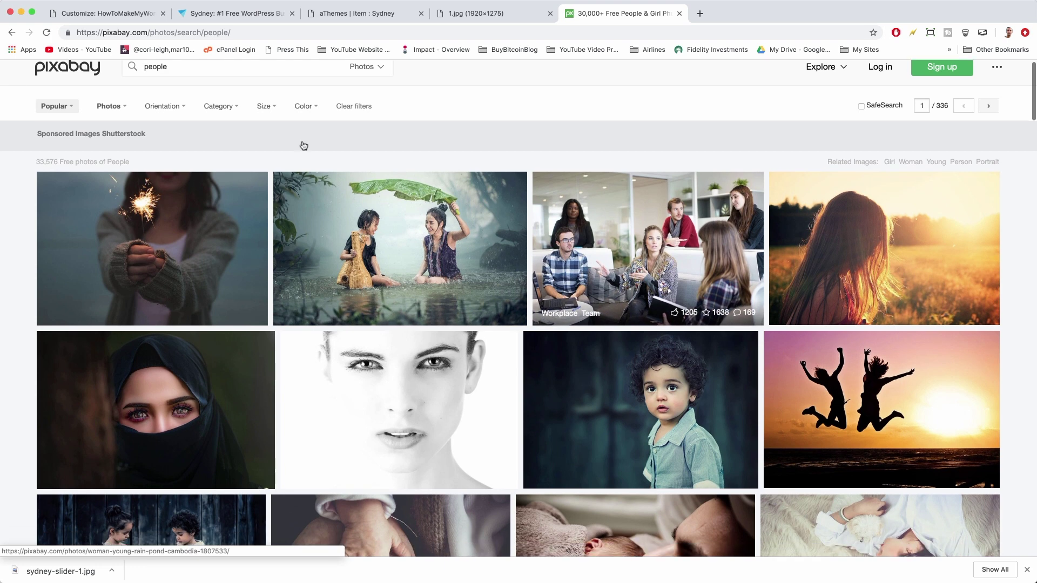
click(10, 32)
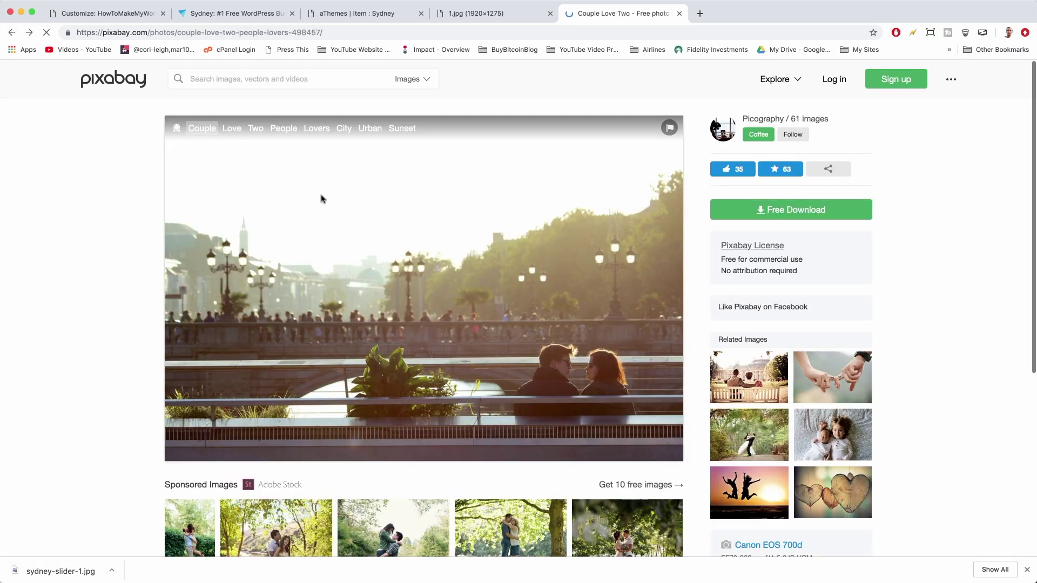
click(370, 128)
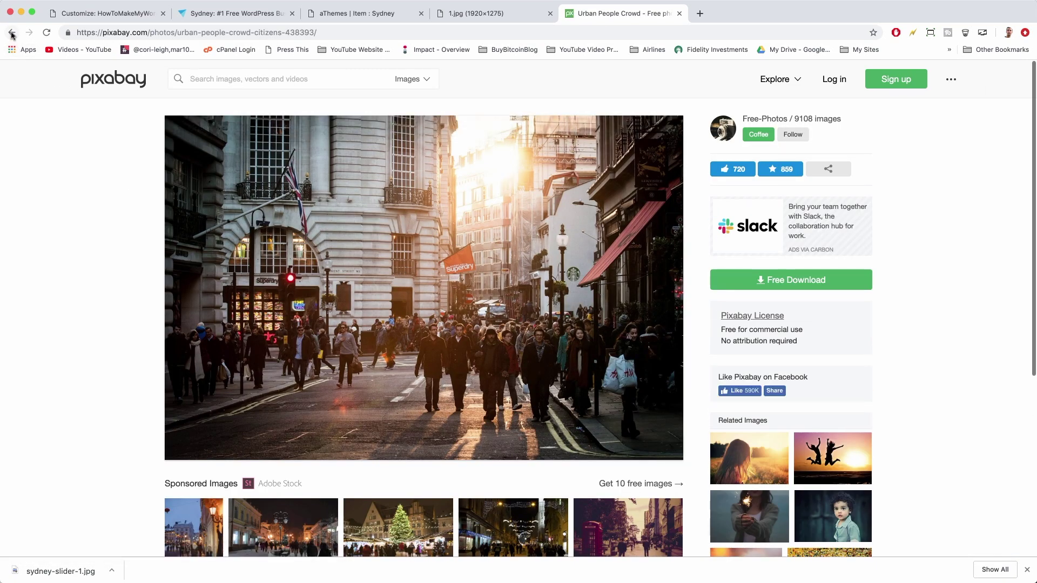
click(10, 33)
scroll(168, 321, down, 2)
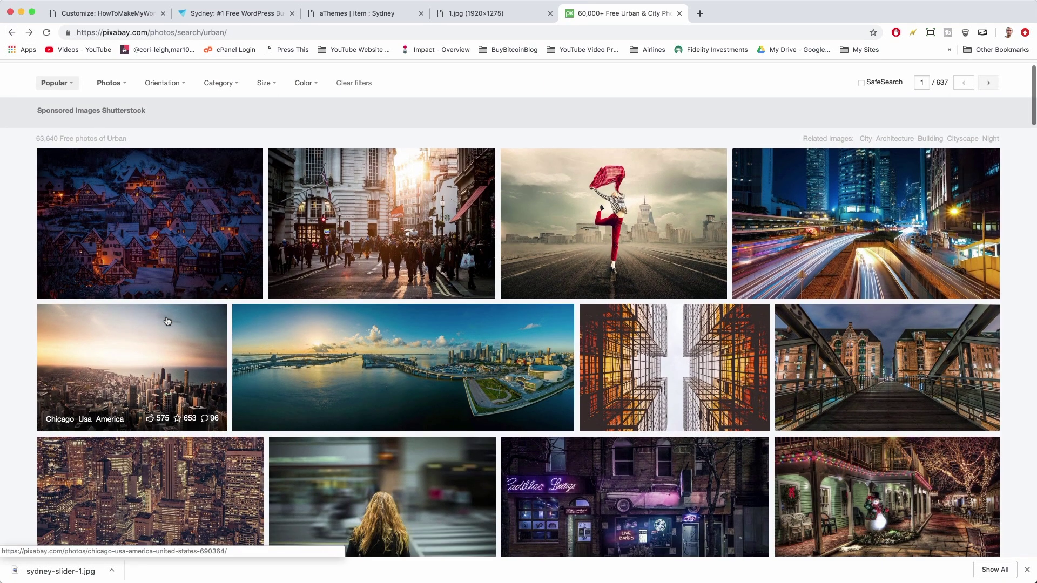
scroll(167, 321, down, 5)
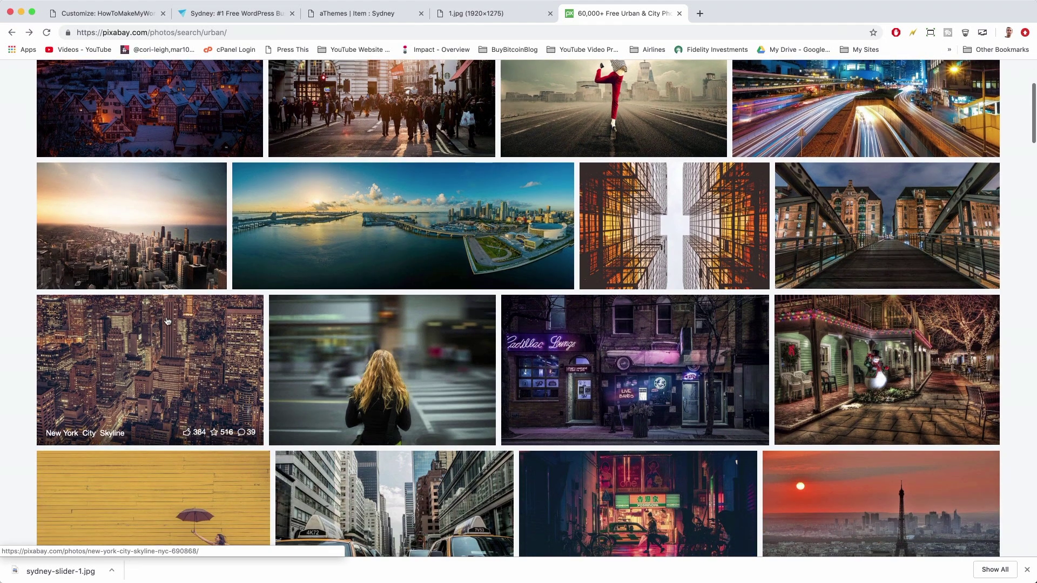
scroll(167, 321, down, 10)
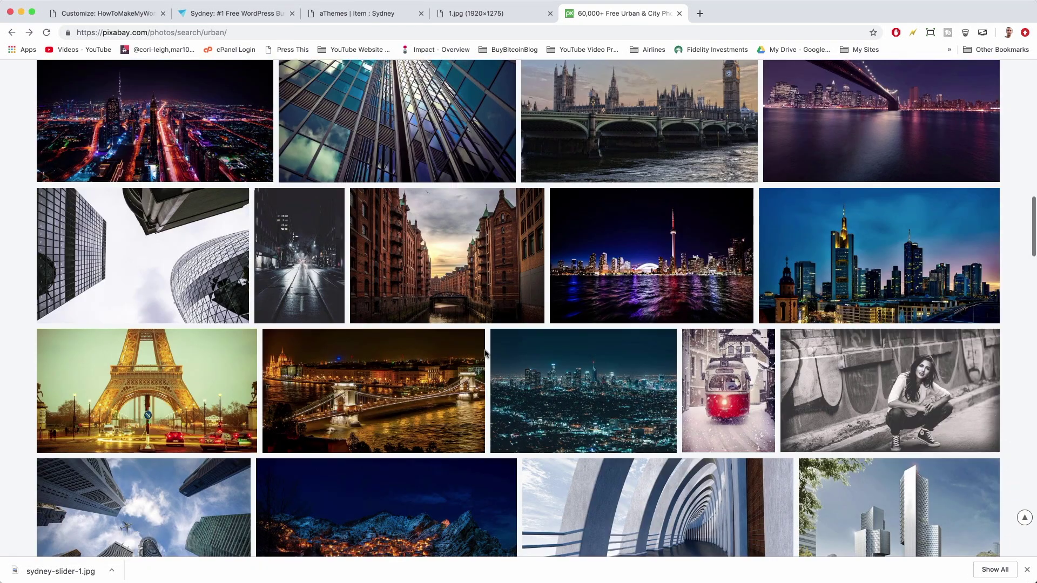
scroll(485, 354, up, 15)
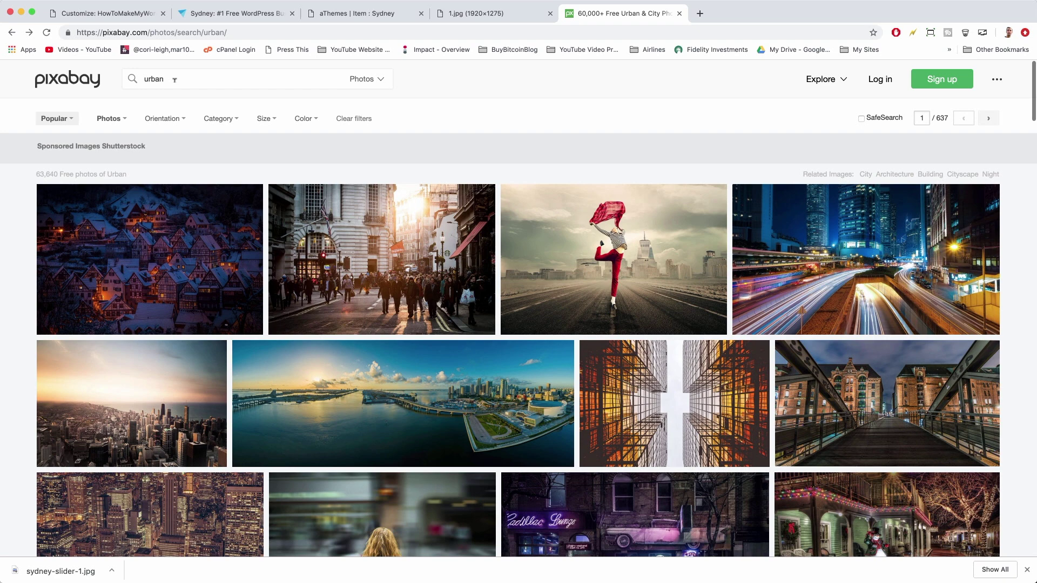
- Search Pixabay for 'sydney' and look through the Opera House photos
double_click(174, 79)
text(sydney)
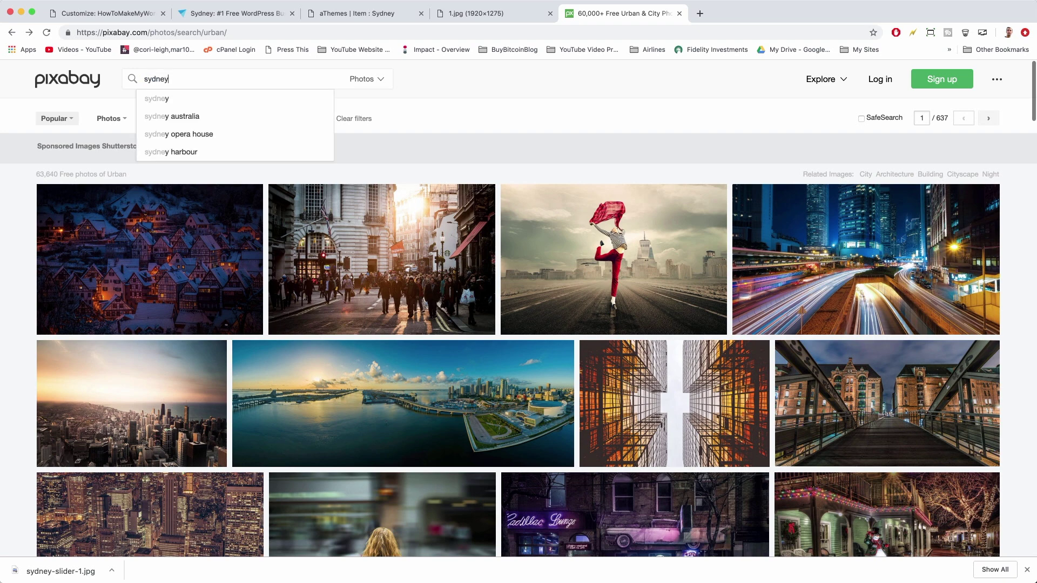
key(Return)
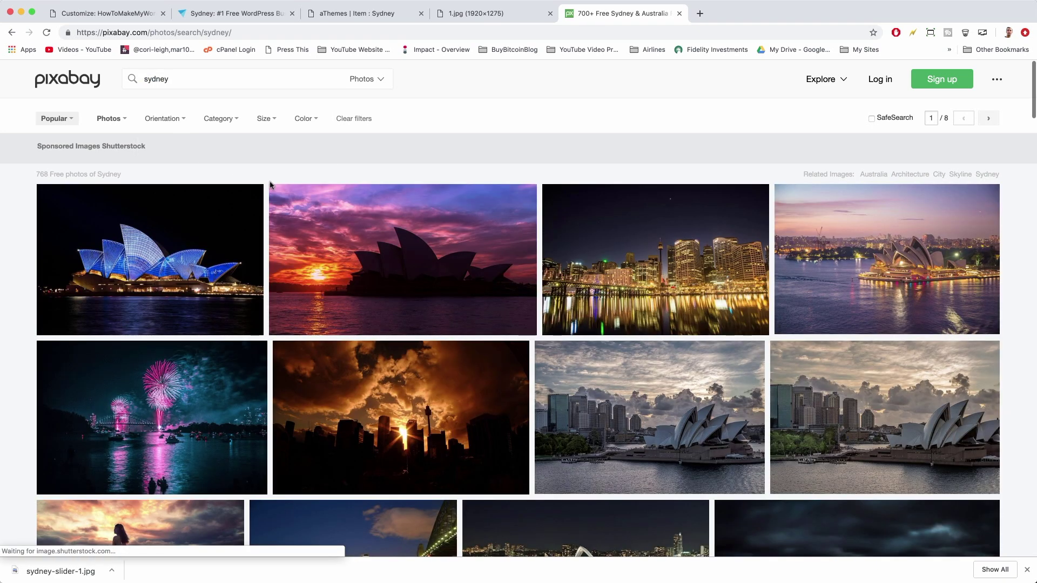
scroll(383, 243, down, 3)
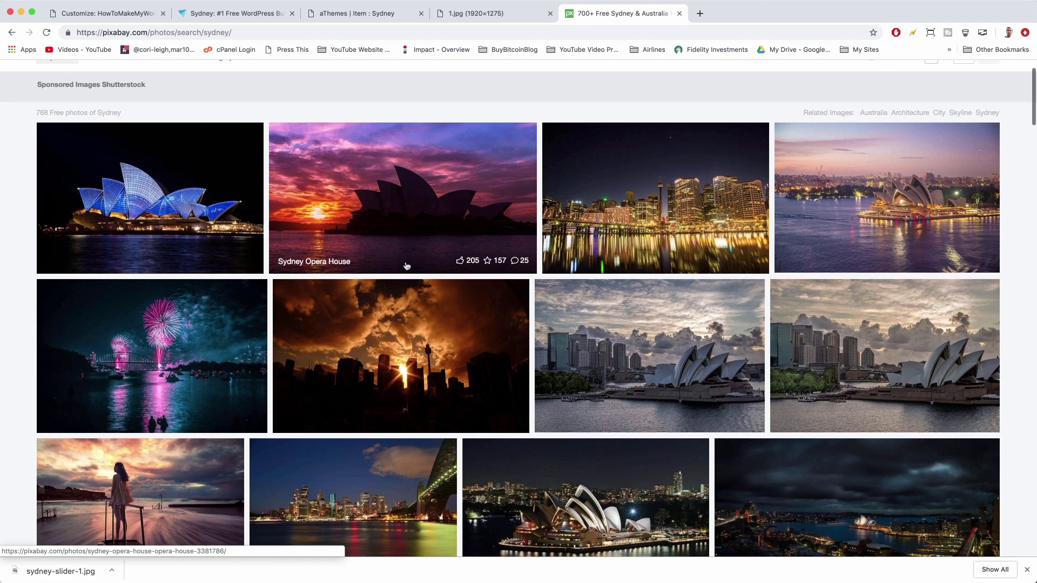
scroll(406, 266, down, 3)
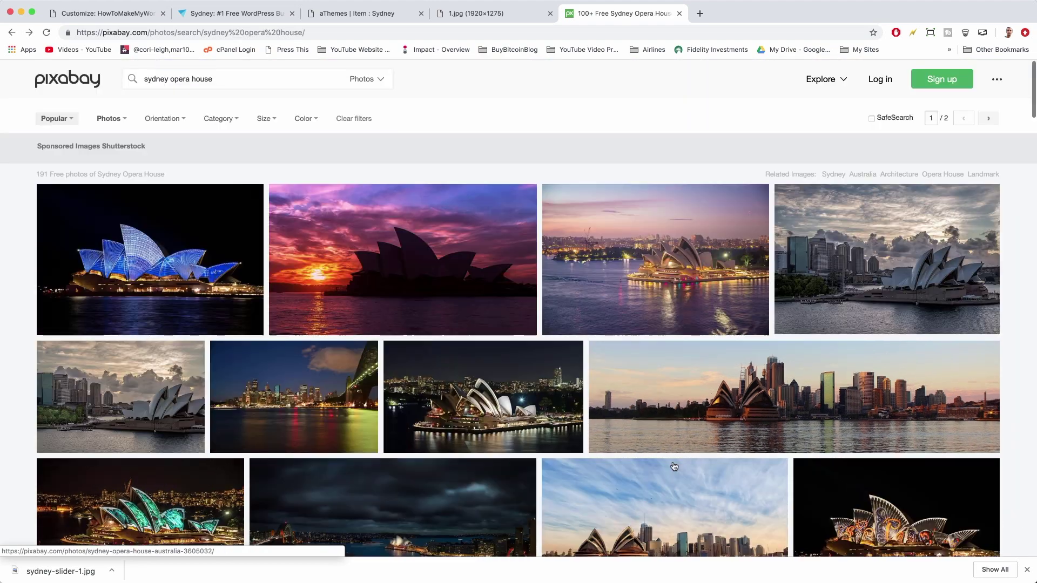
scroll(674, 466, down, 5)
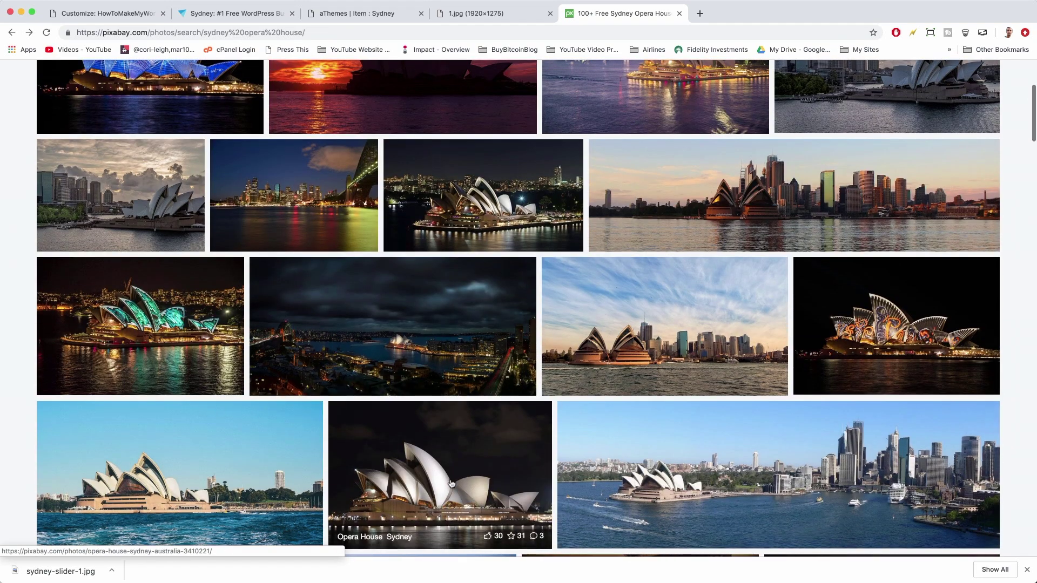
click(452, 483)
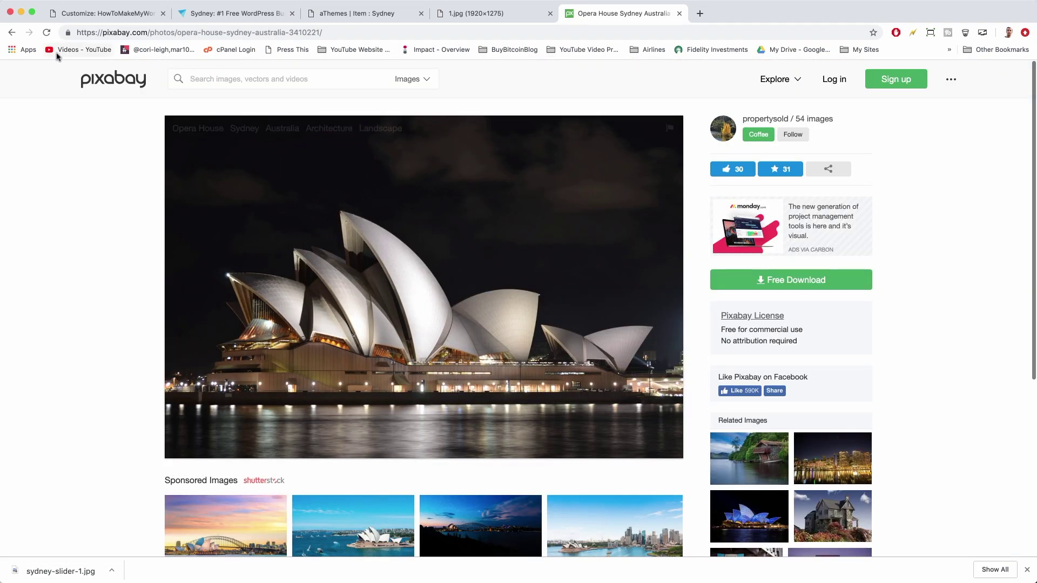
key(super+bracketleft)
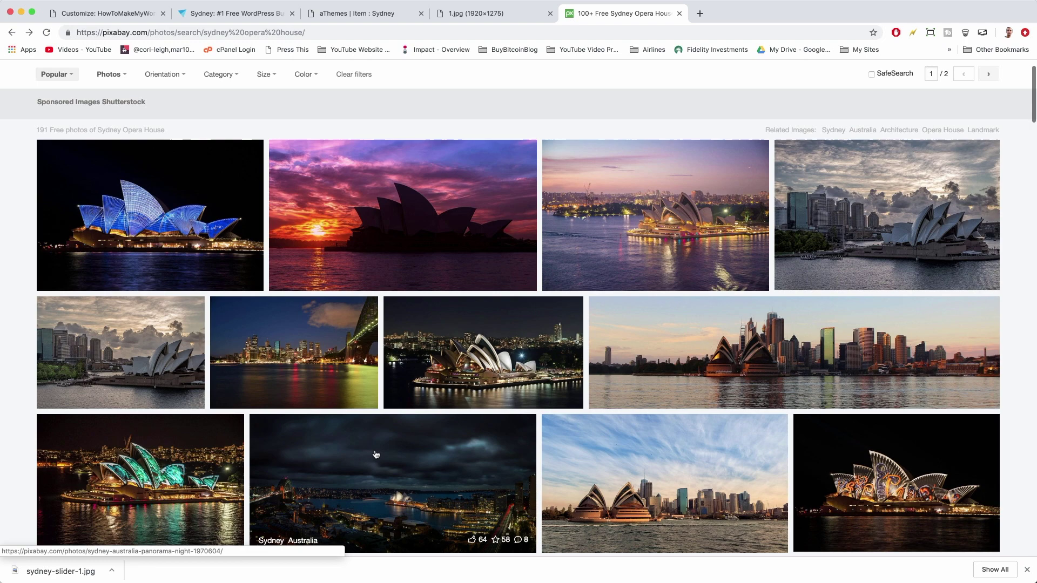
click(903, 483)
scroll(902, 483, down, 3)
click(12, 33)
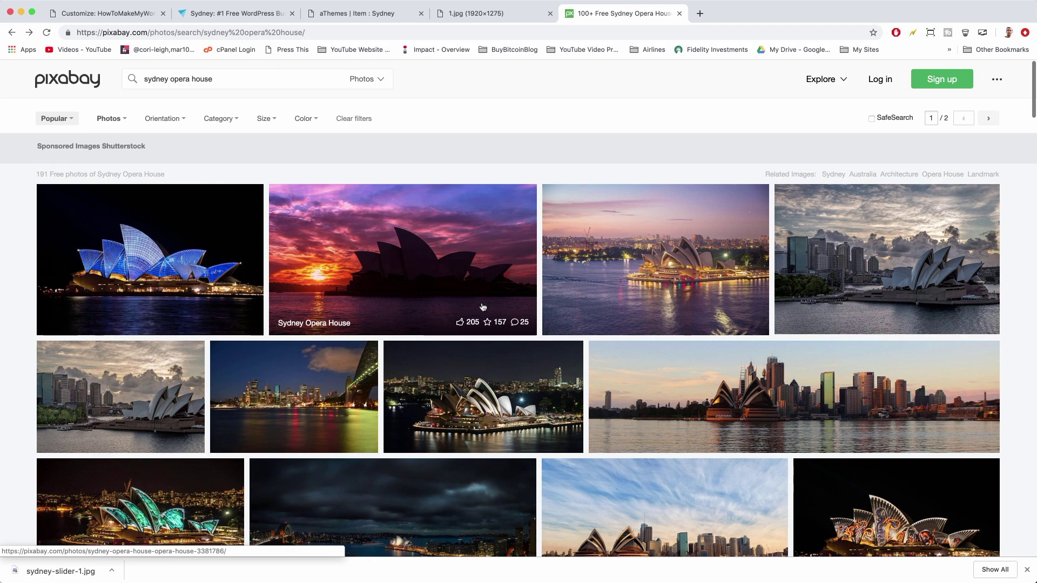
- Download the cloudy-sky Opera House photo at 1920×1281, naming it sydney-slider-2.jpg
click(871, 270)
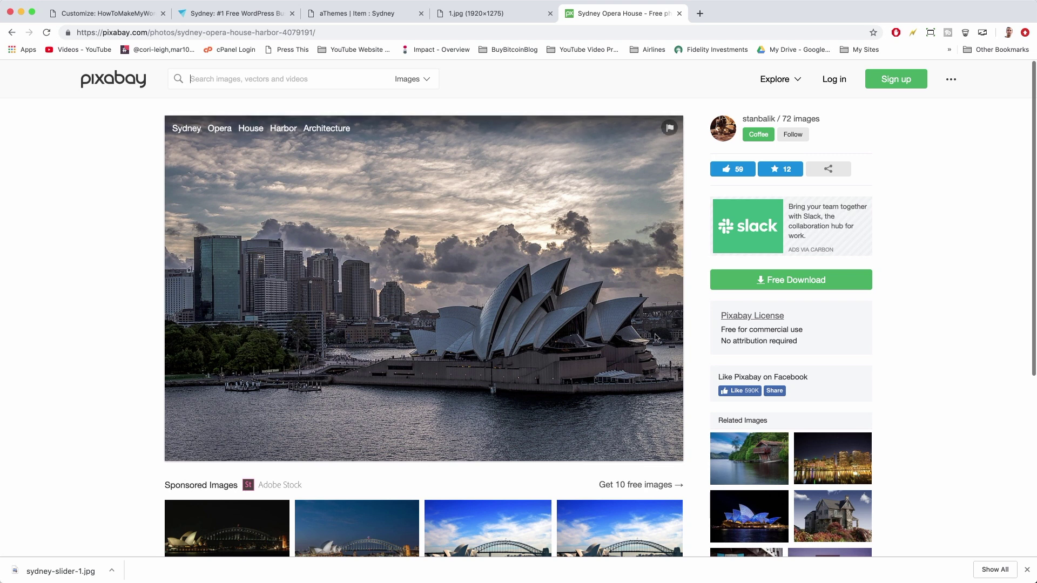
click(796, 283)
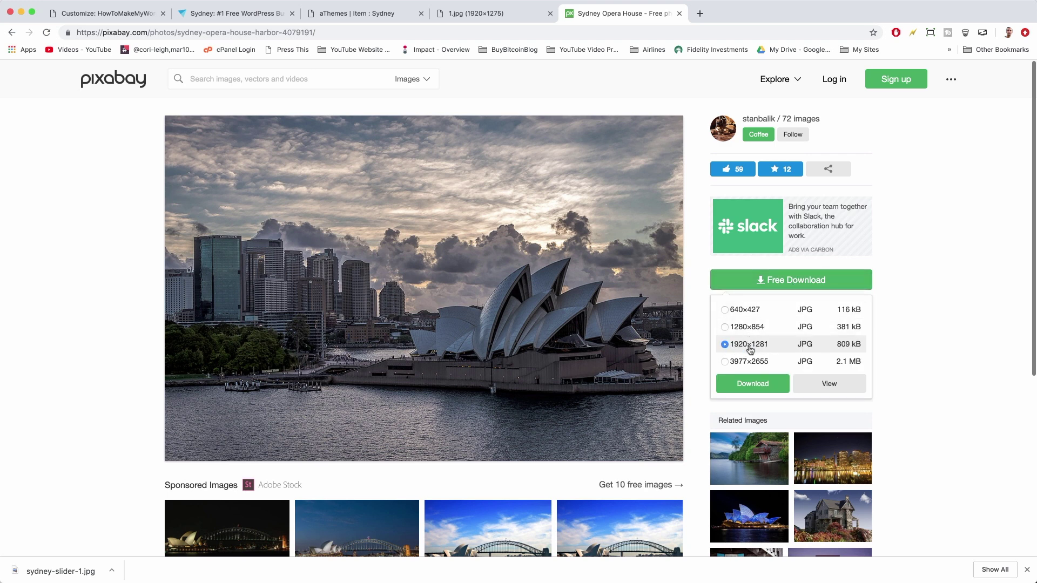
click(759, 386)
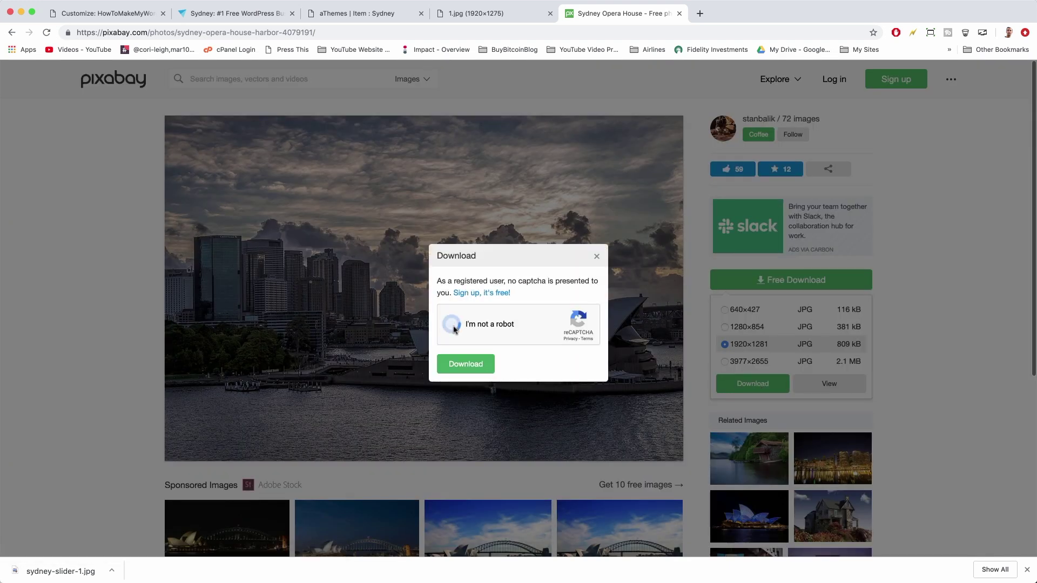
click(465, 364)
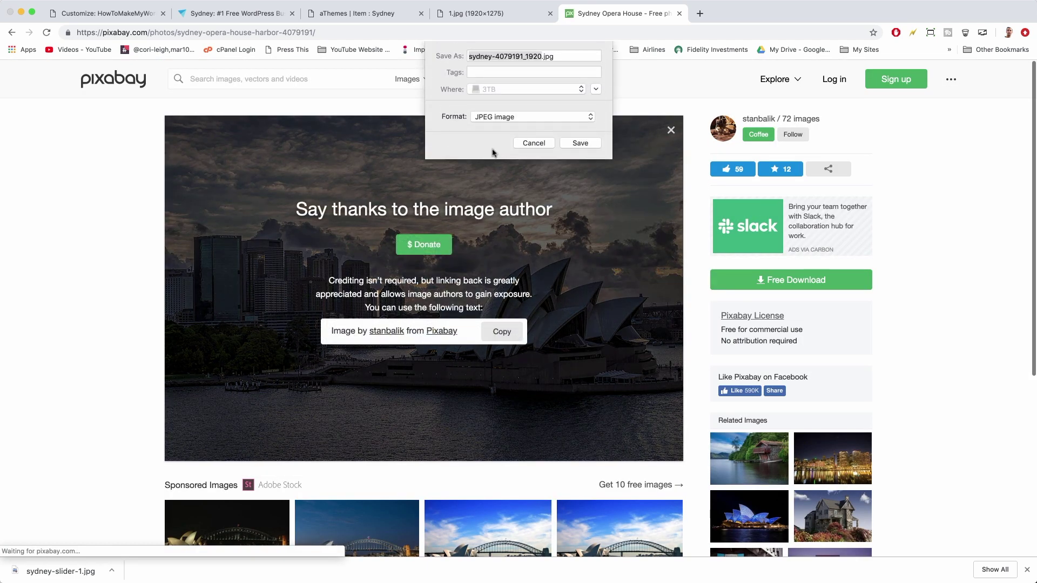
text(sy)
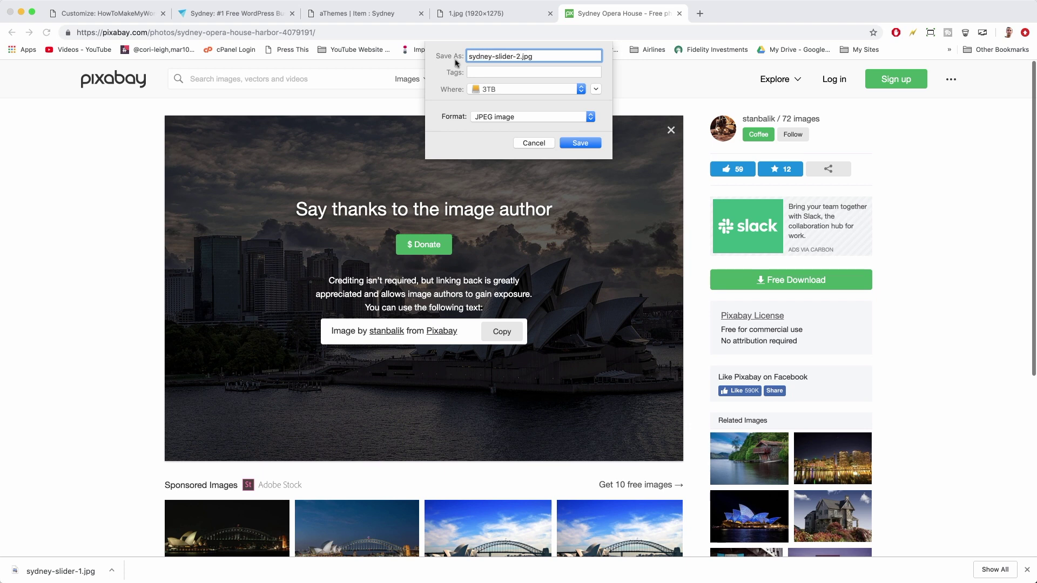
- Save sydney-slider-2.jpg, then download the harbour fireworks photo at 1920×1280 as sydney-slider-3.jpg
click(579, 143)
key(super+bracketleft)
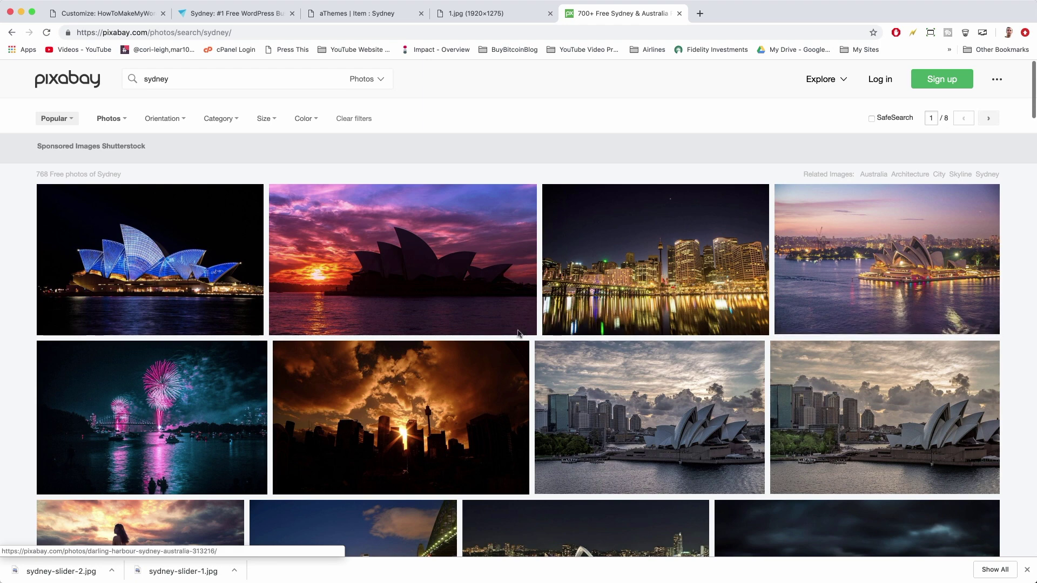
click(236, 391)
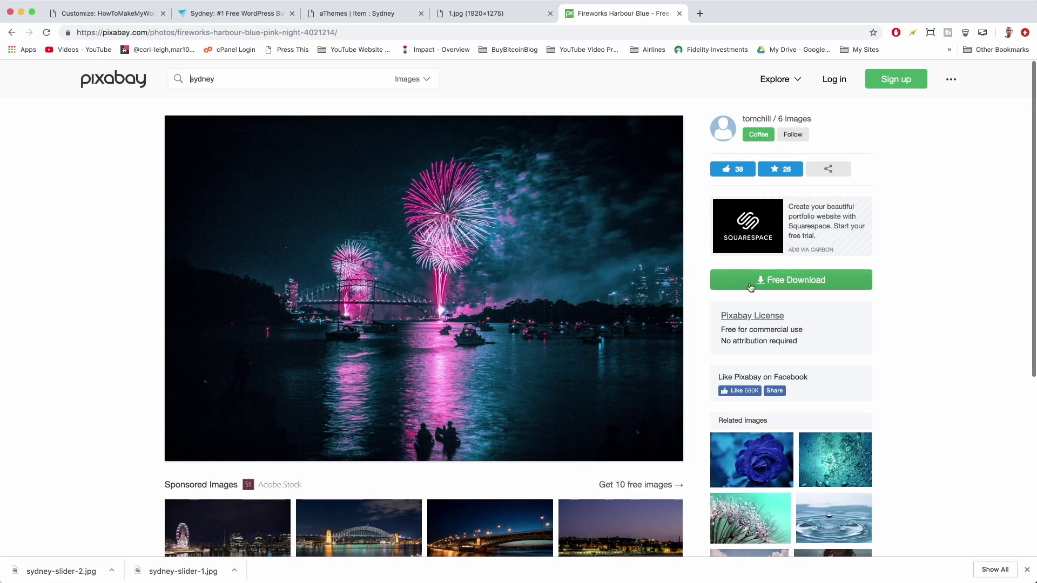
click(795, 287)
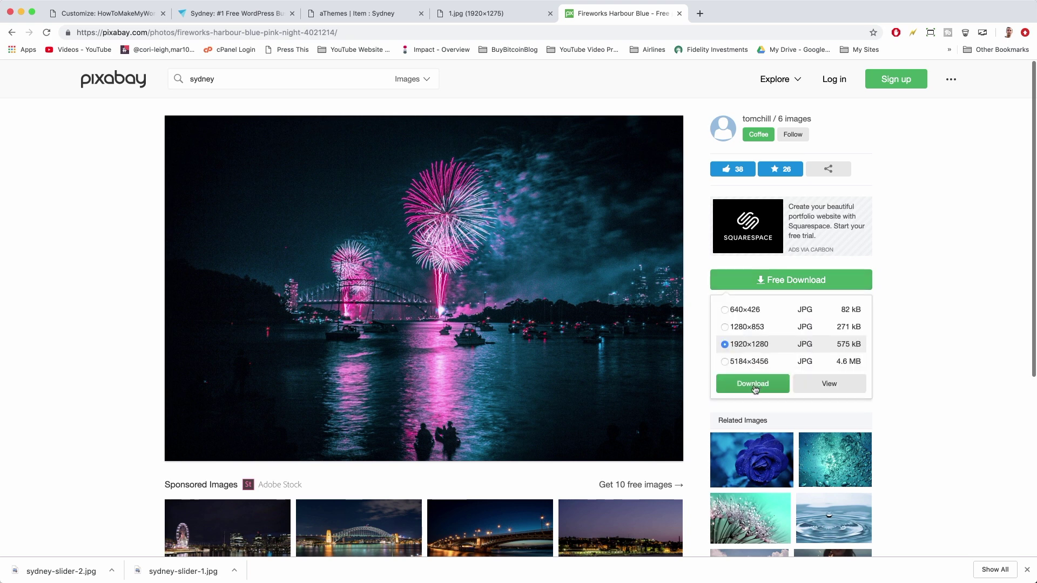
click(754, 384)
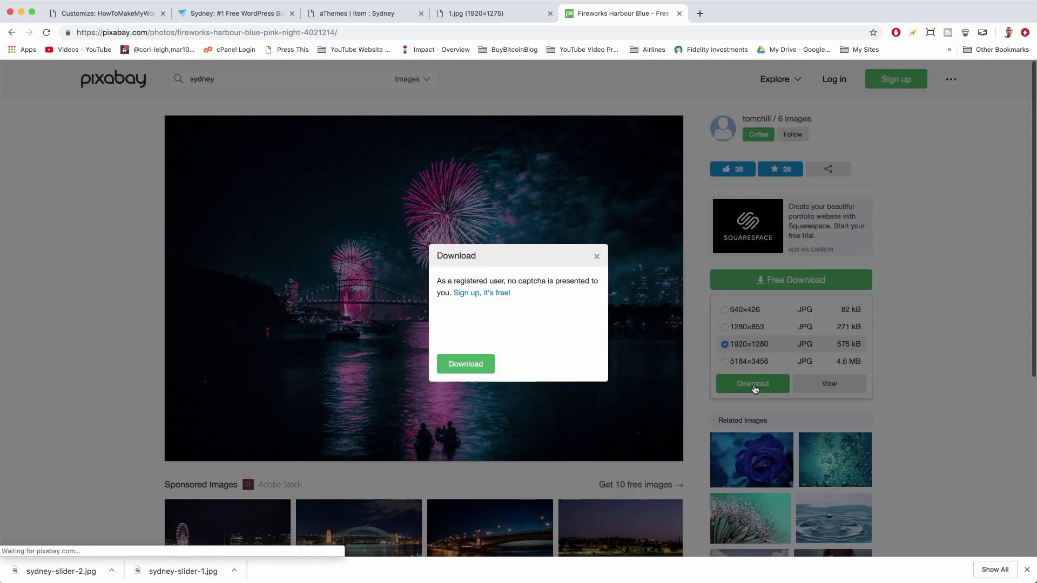
click(451, 324)
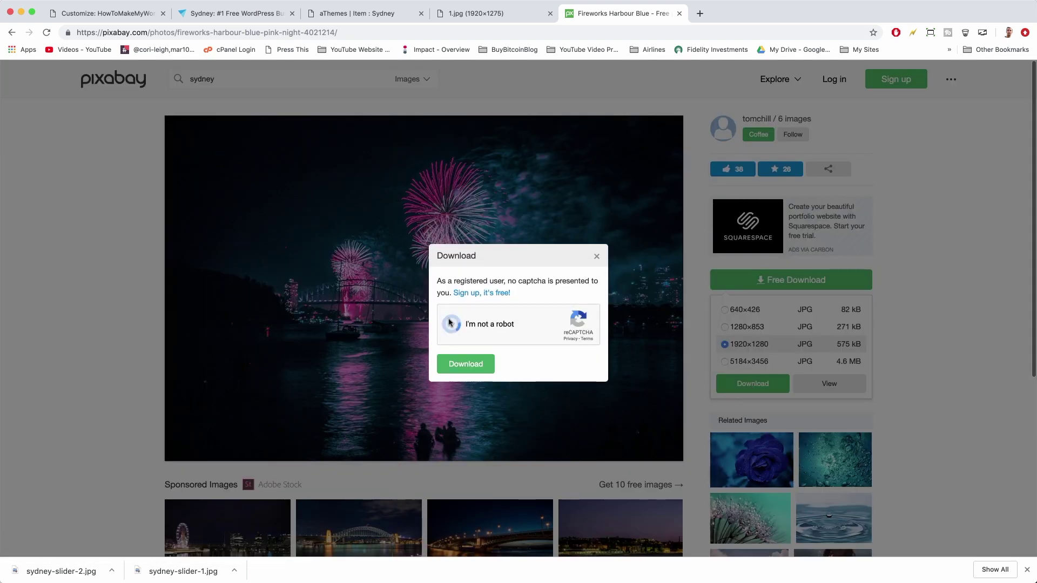
click(457, 364)
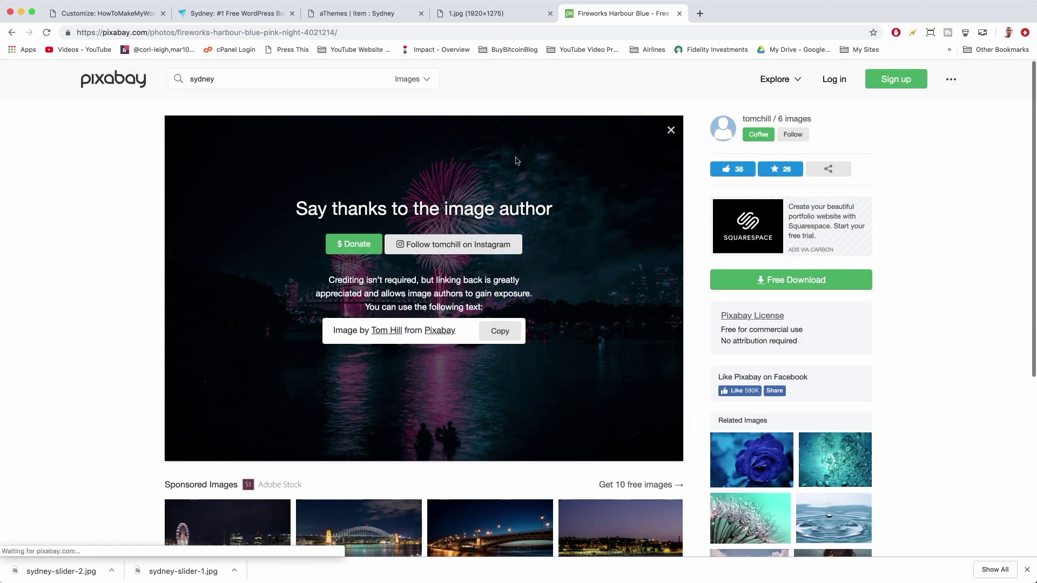
click(580, 63)
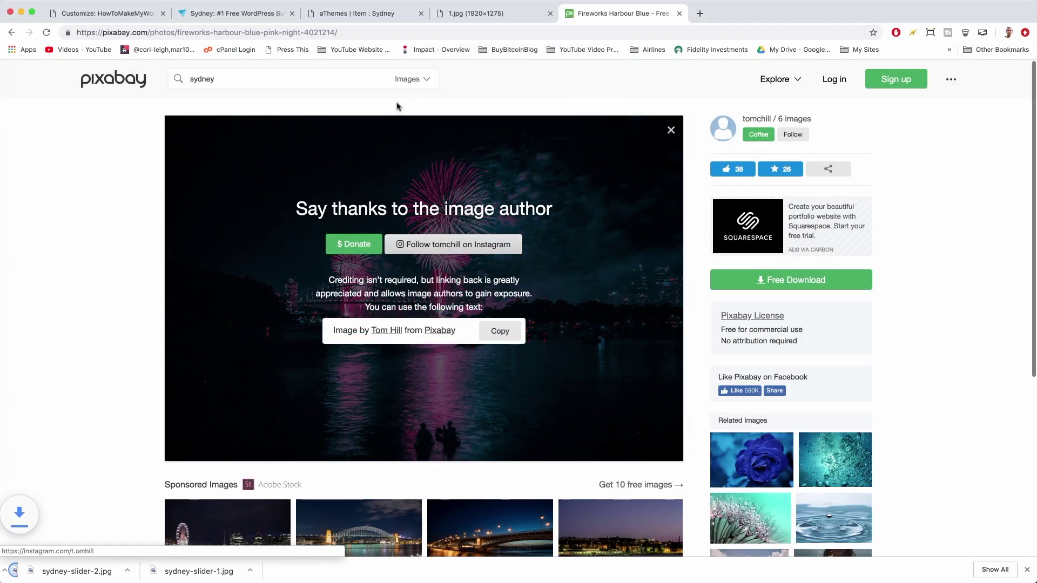
double_click(224, 72)
- Search Pixabay for 'couple' and scroll through the results
text(couple)
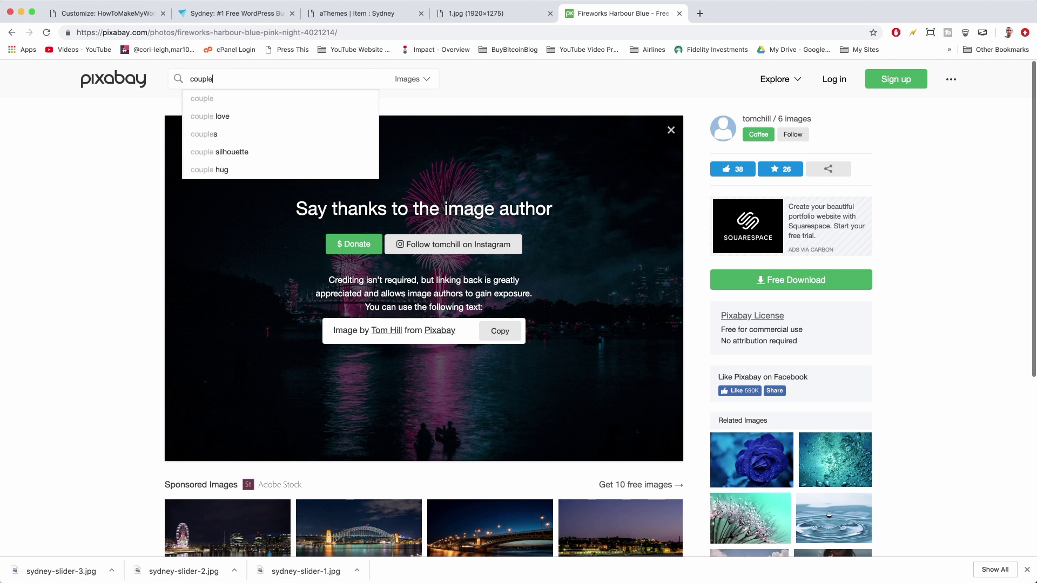
key(Return)
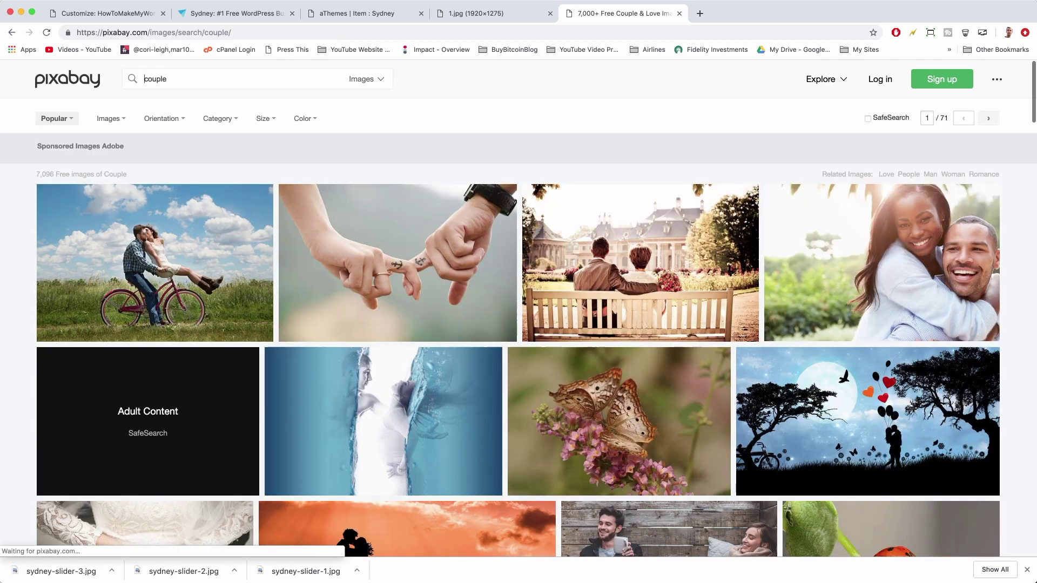
scroll(508, 165, down, 10)
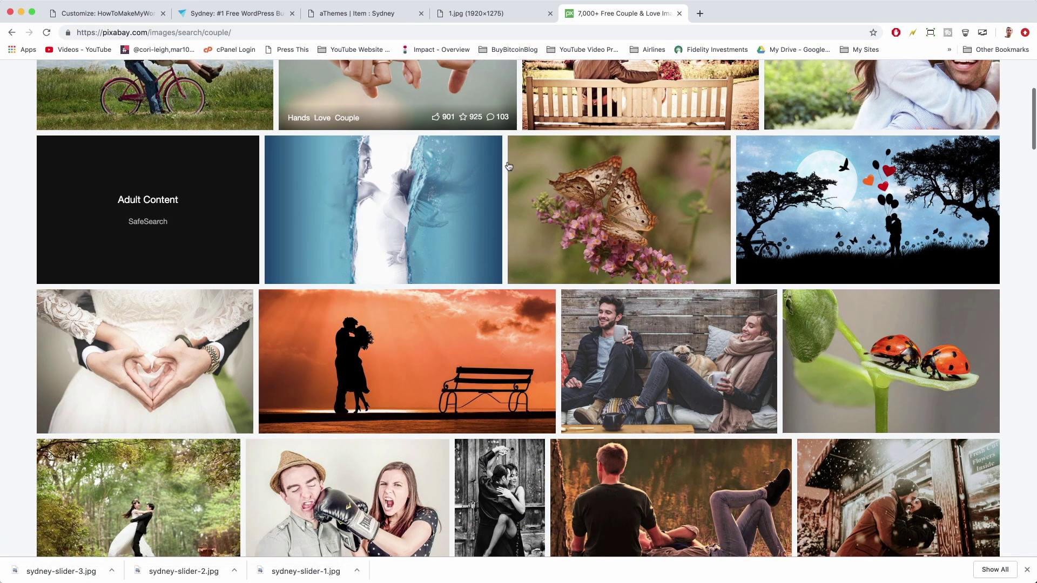
scroll(510, 178, down, 10)
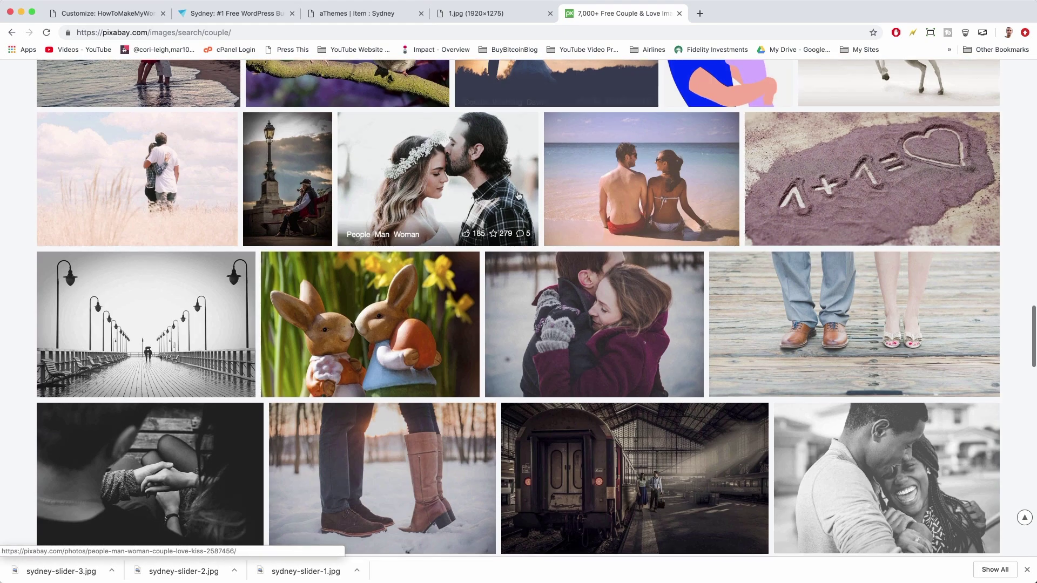
scroll(517, 195, down, 5)
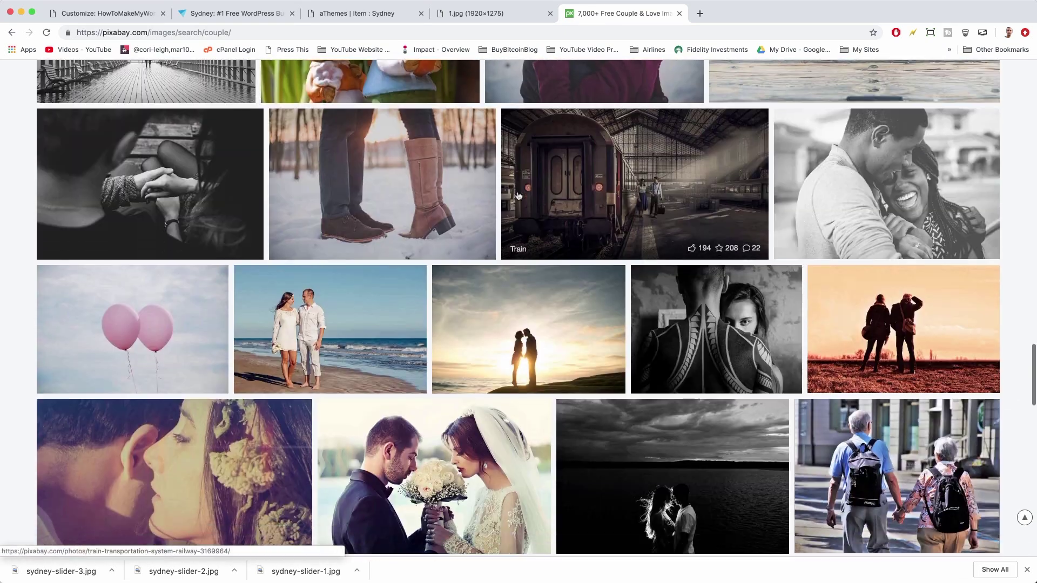
scroll(518, 195, down, 6)
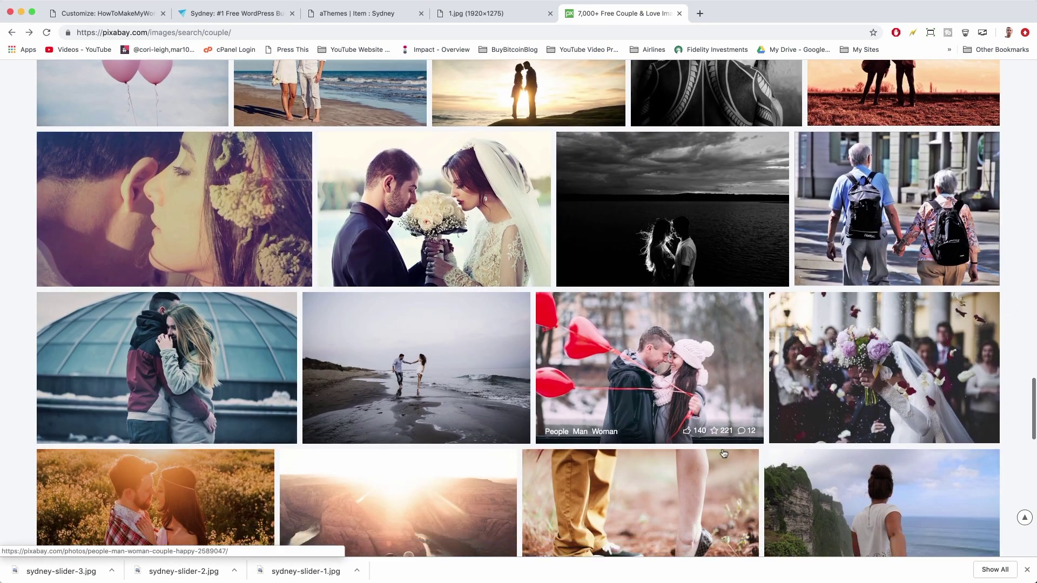
scroll(724, 454, down, 3)
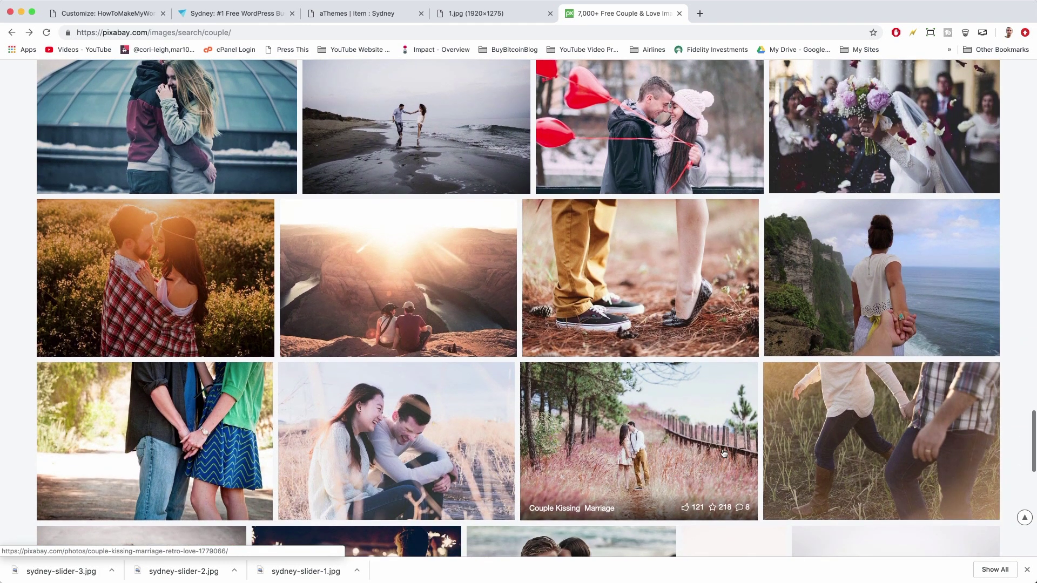
scroll(724, 454, down, 2)
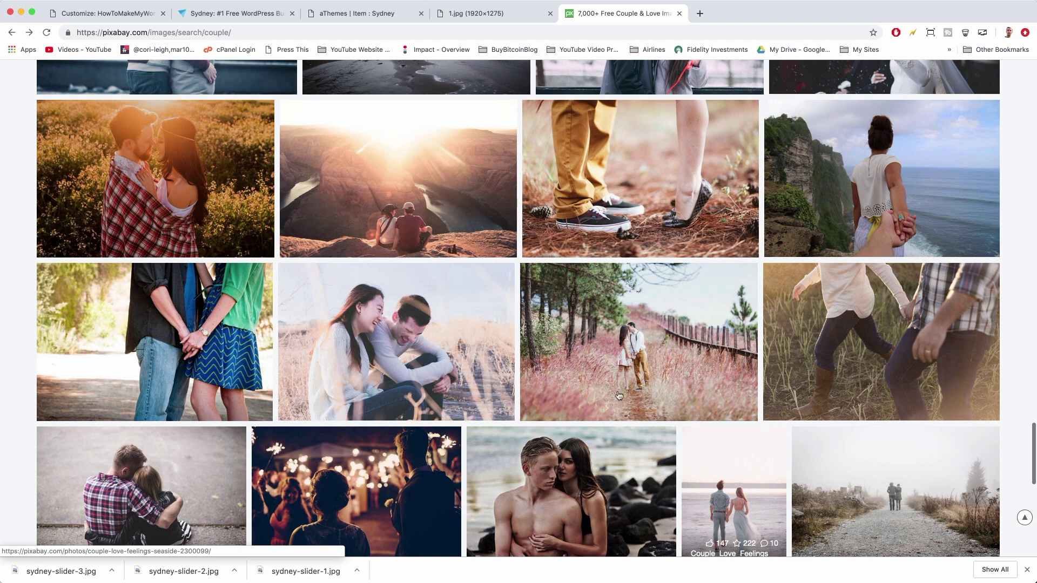
scroll(619, 396, down, 3)
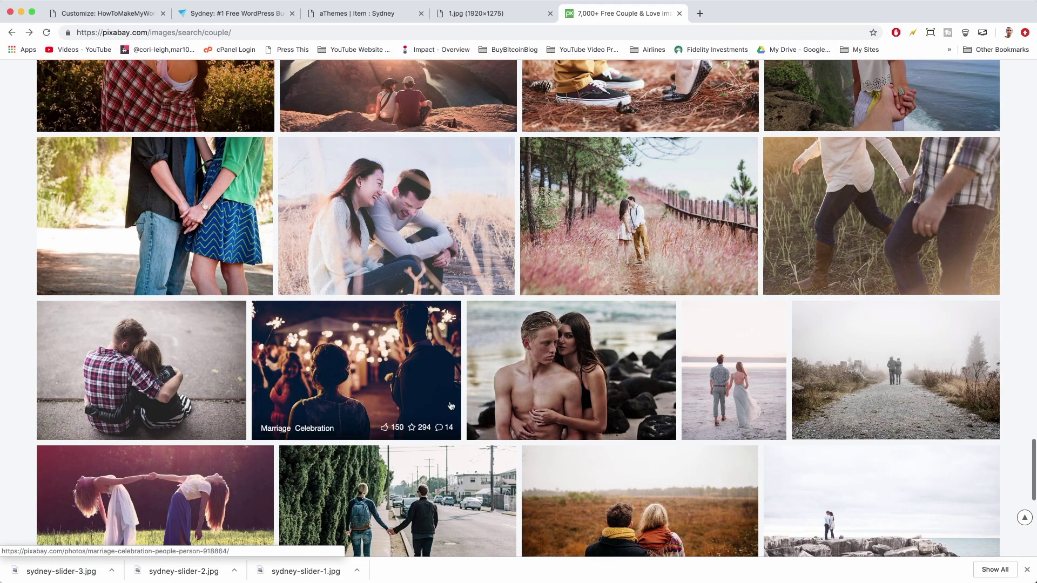
scroll(451, 407, down, 3)
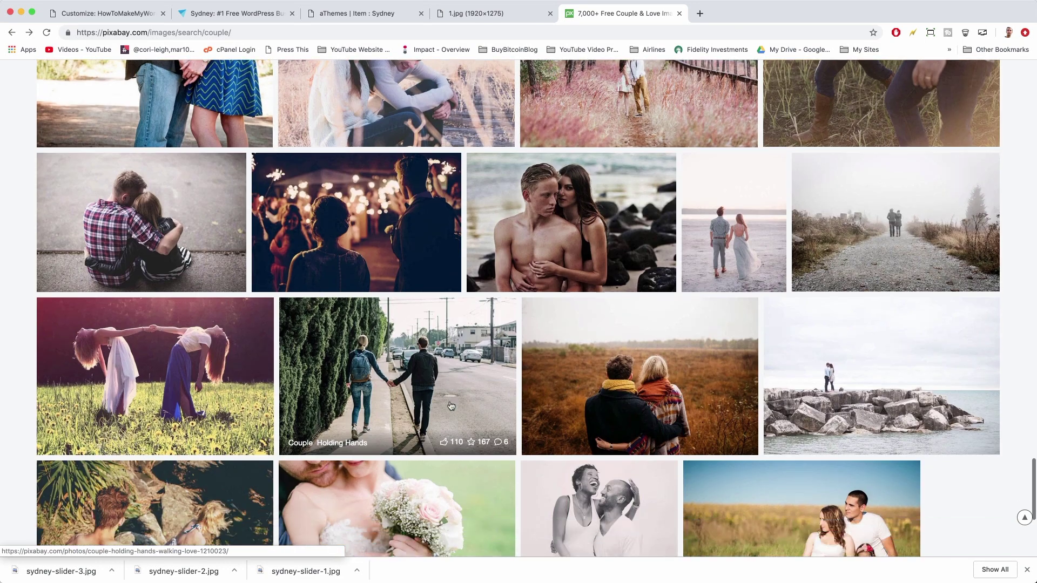
scroll(450, 406, down, 5)
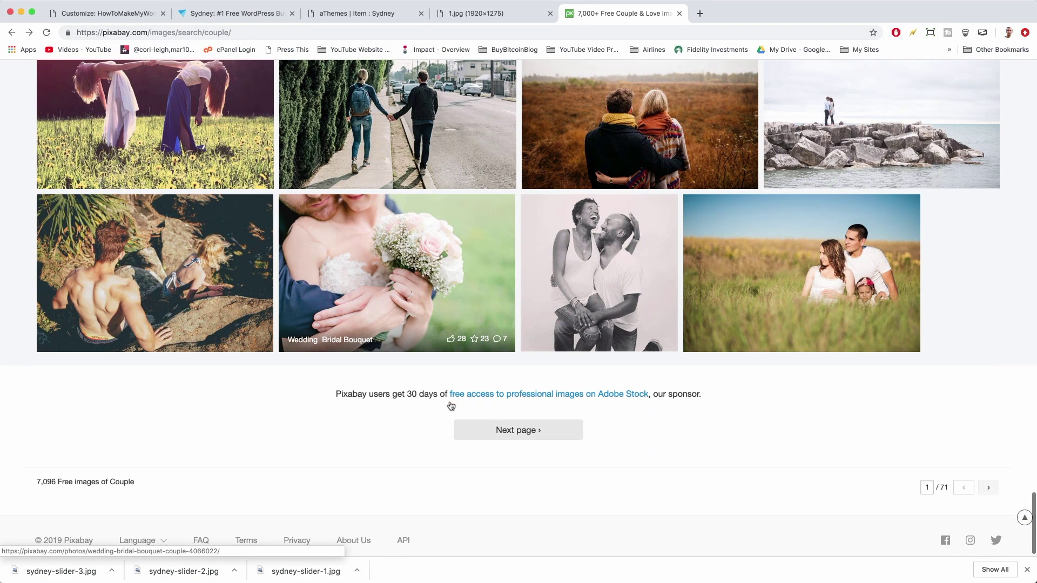
scroll(450, 404, up, 5)
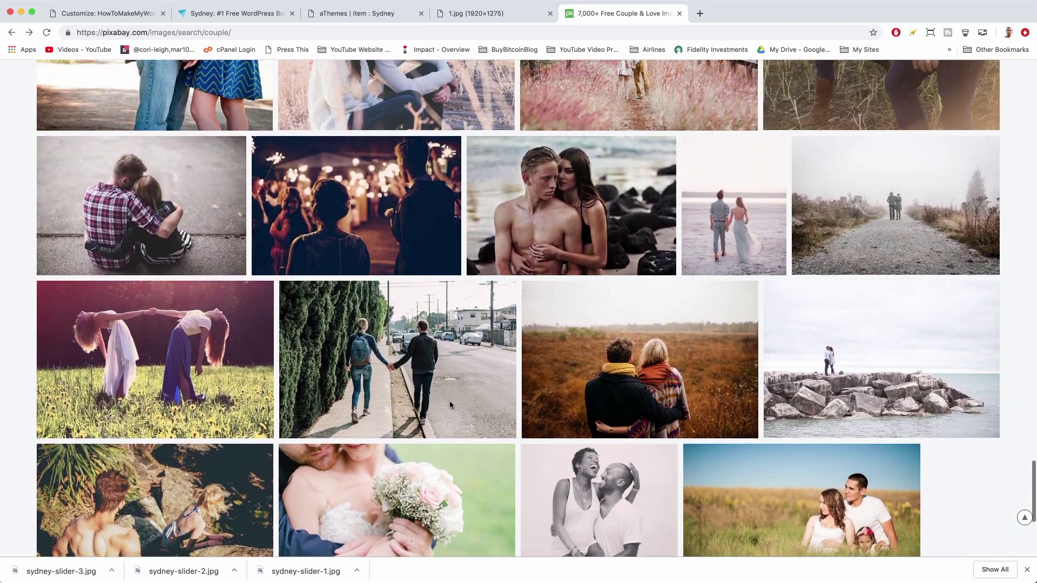
scroll(449, 401, up, 1)
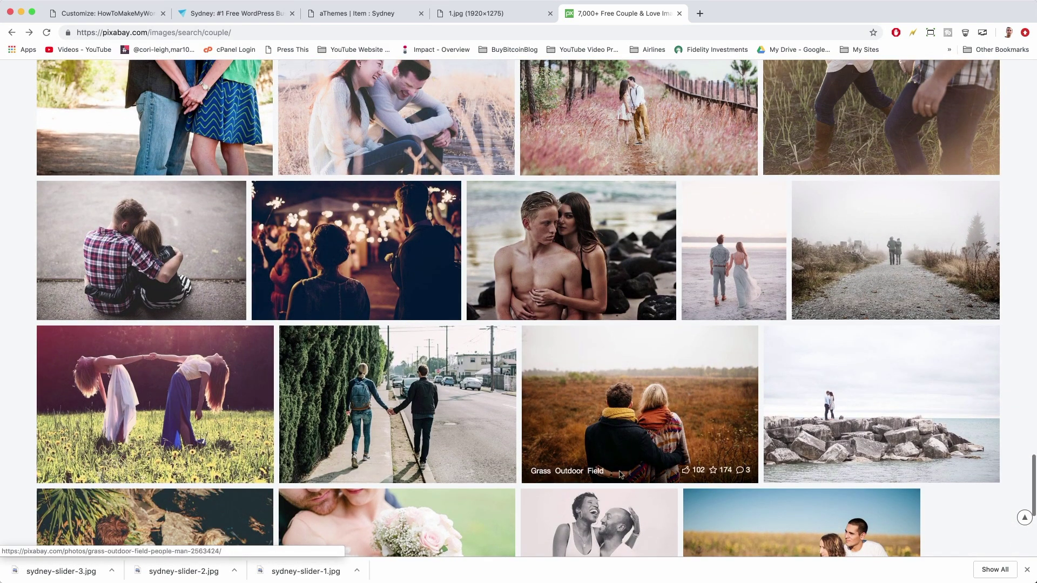
scroll(450, 406, up, 15)
scroll(621, 475, up, 2)
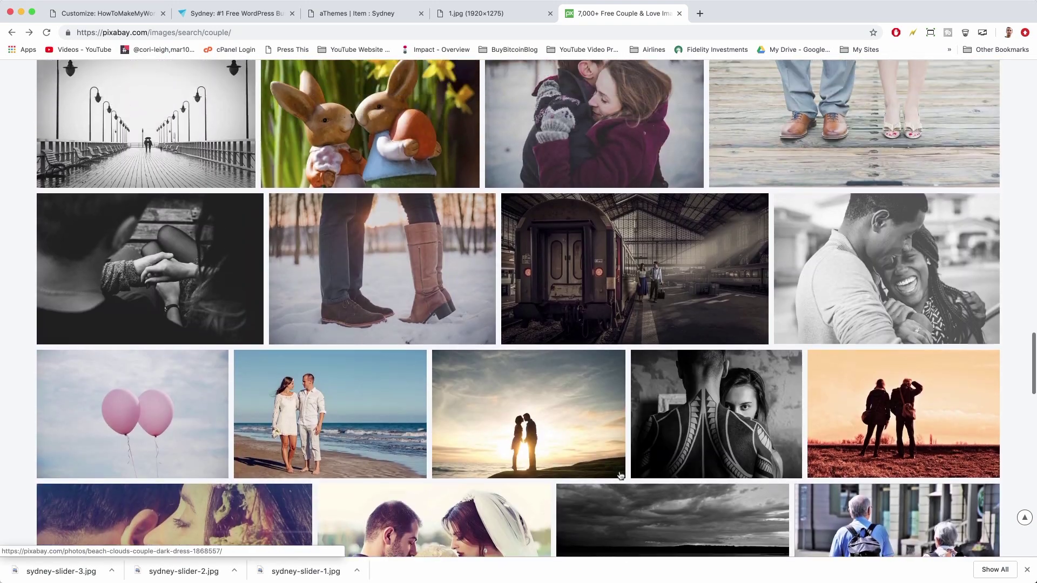
scroll(677, 241, down, 5)
- Download the black-and-white beach couple photo at 1920×1279 as sydney-slider-4.jpg
click(679, 289)
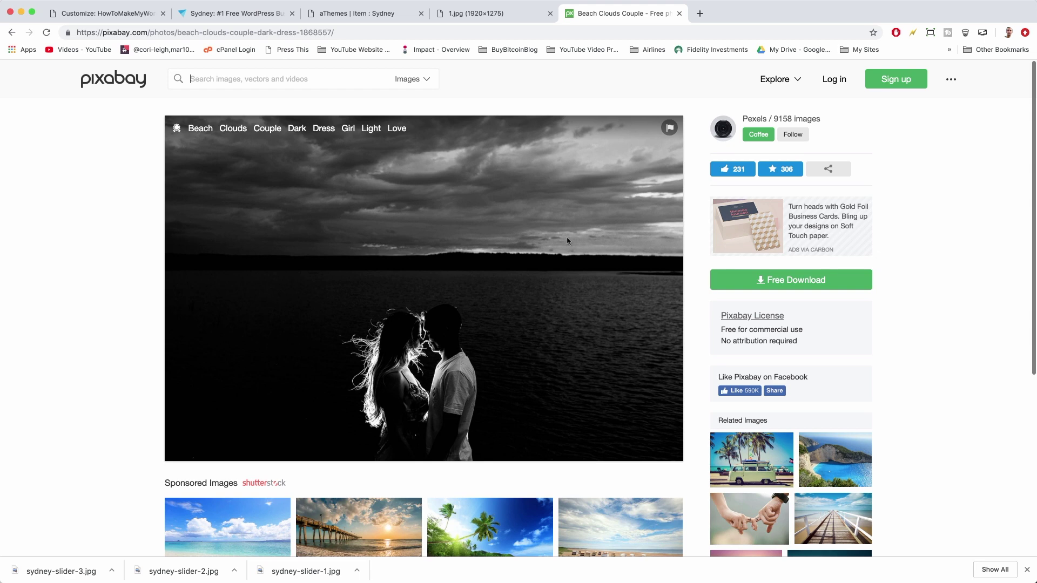
click(800, 285)
click(753, 384)
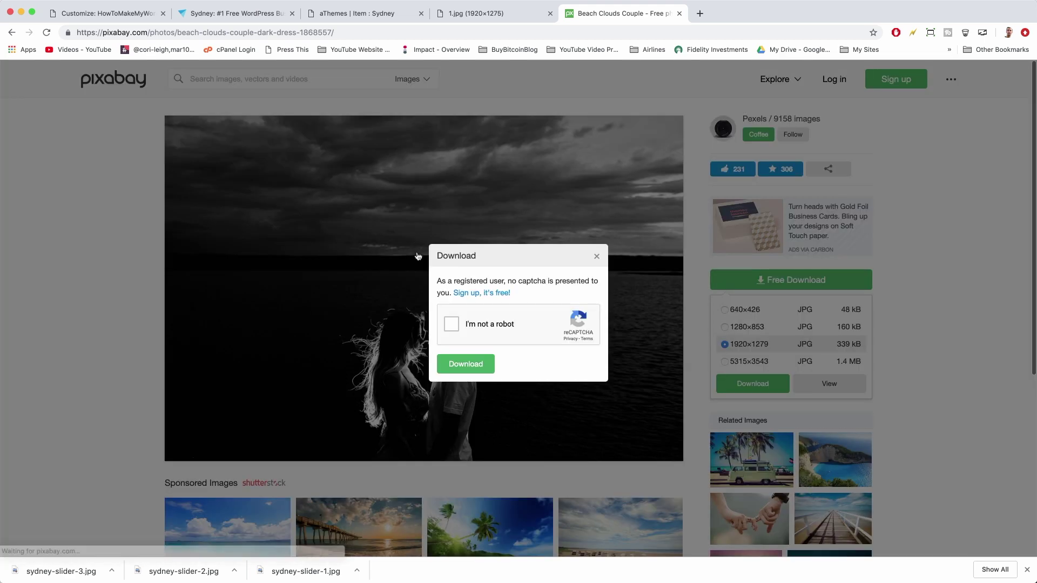
click(453, 325)
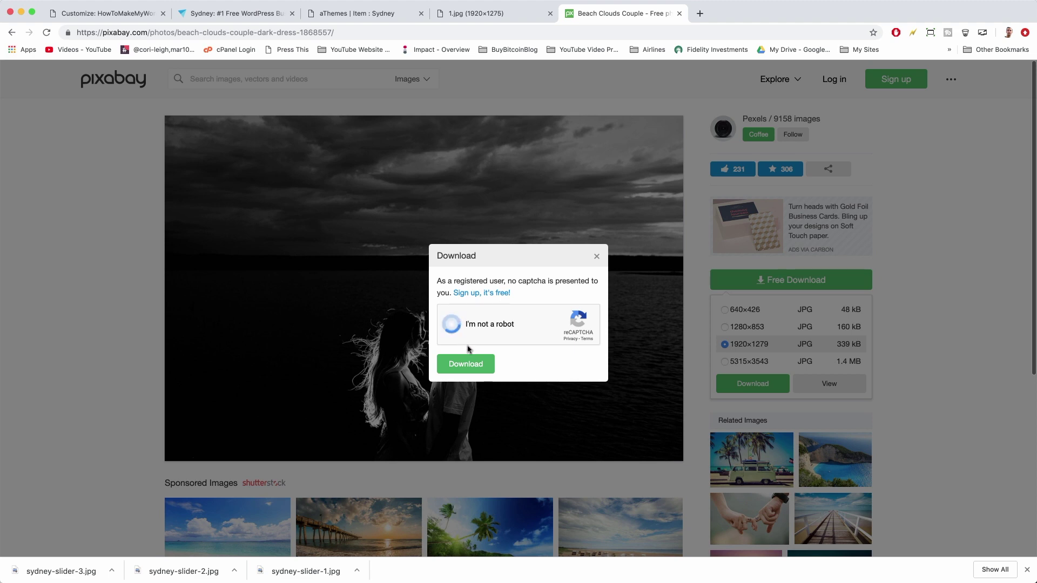
click(466, 364)
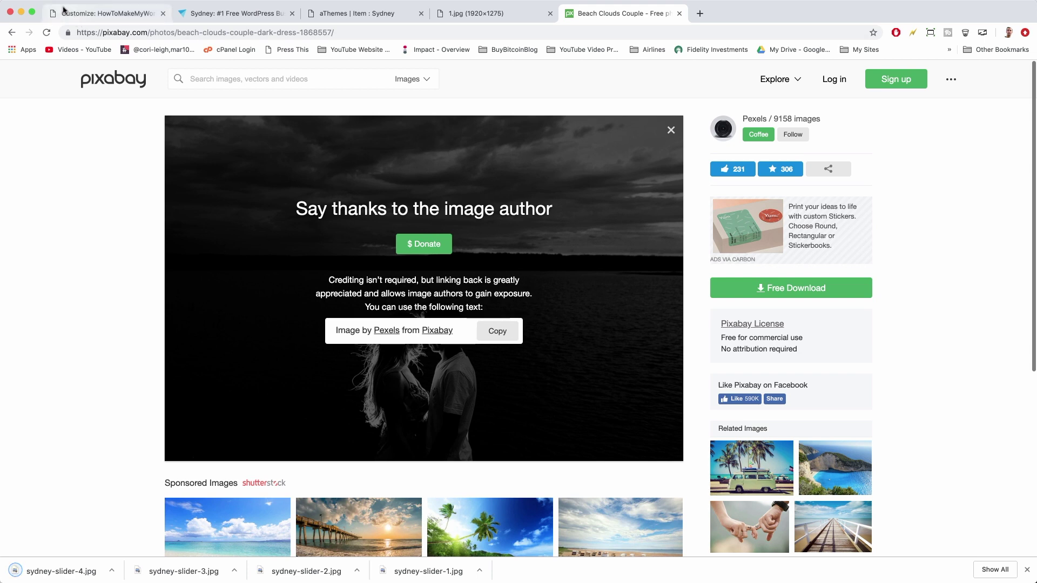
- Upload sydney-slider-2, 3 and 4, and set the fireworks photo as the second slide image
click(99, 16)
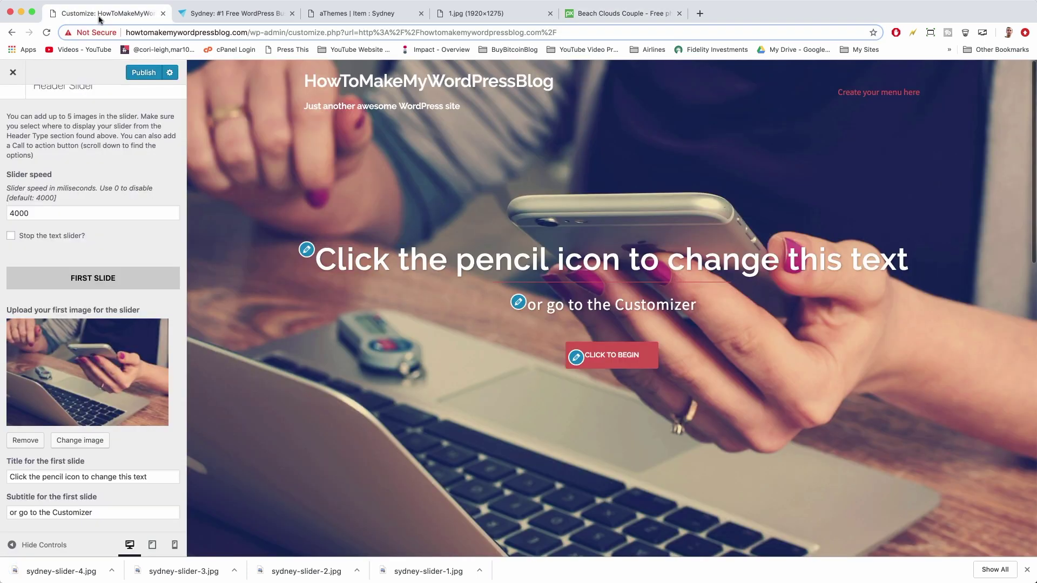
scroll(97, 255, down, 10)
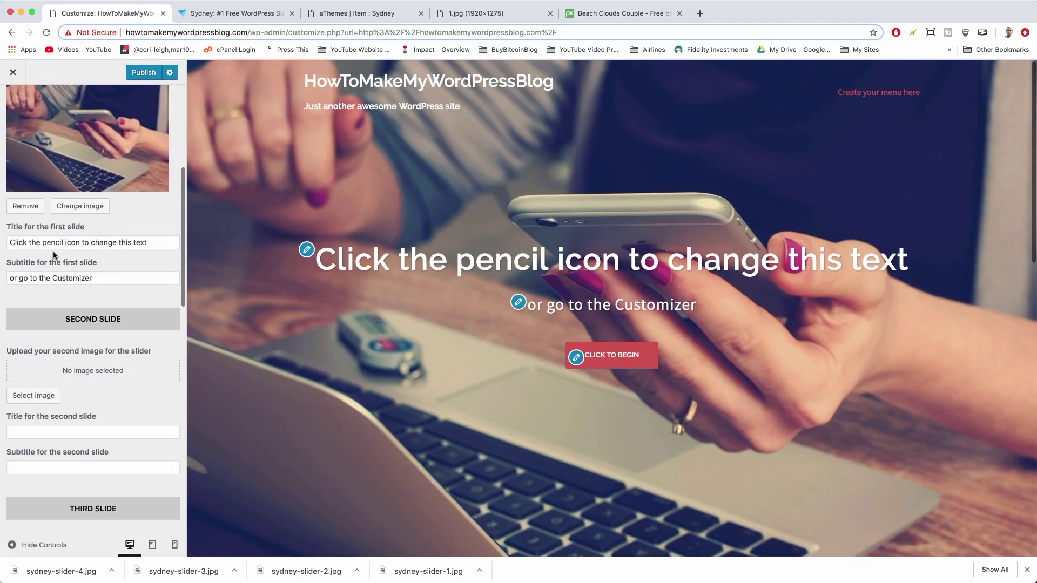
click(41, 336)
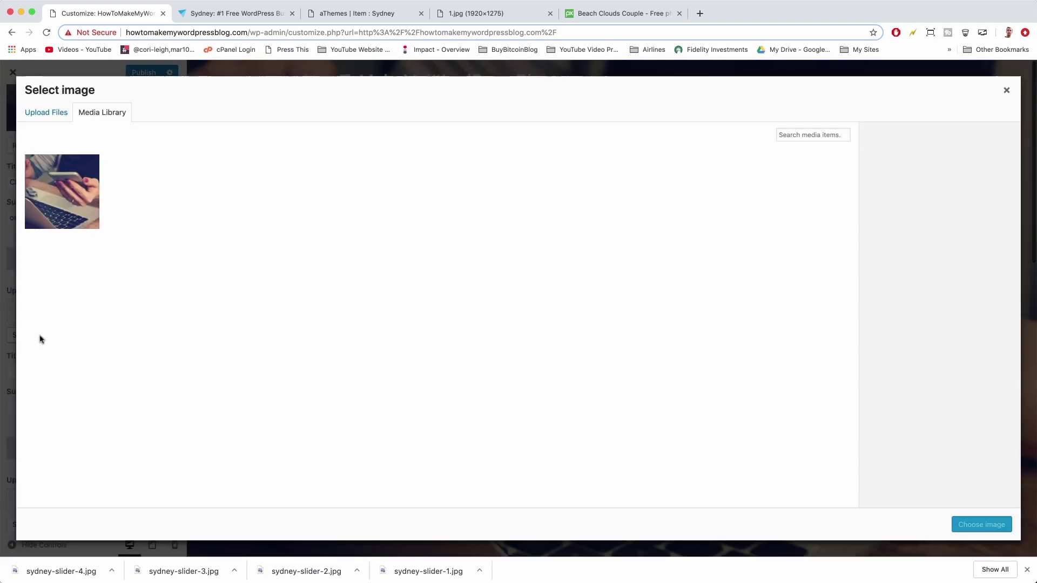
click(54, 113)
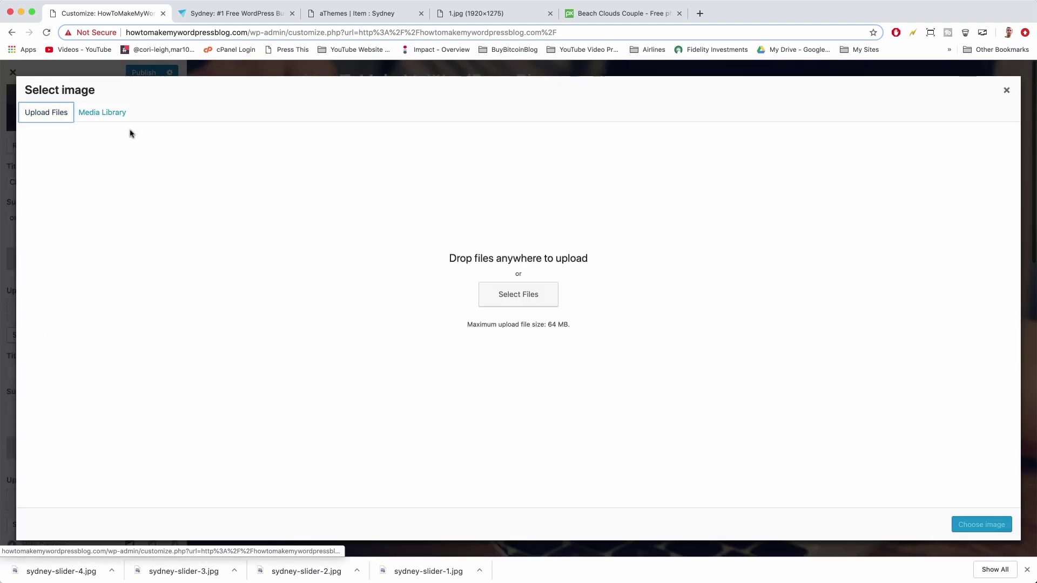
click(542, 296)
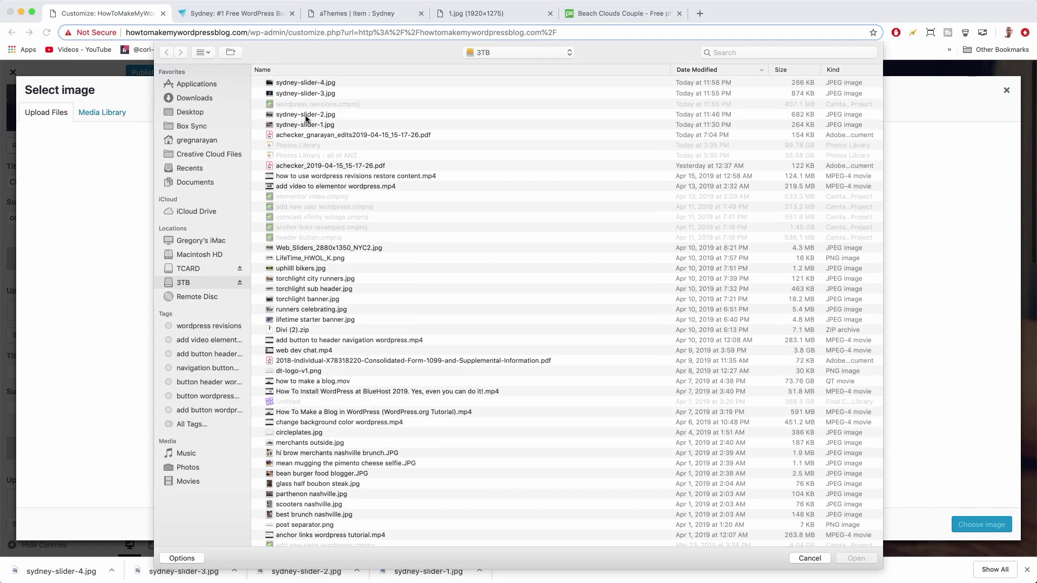
click(295, 115)
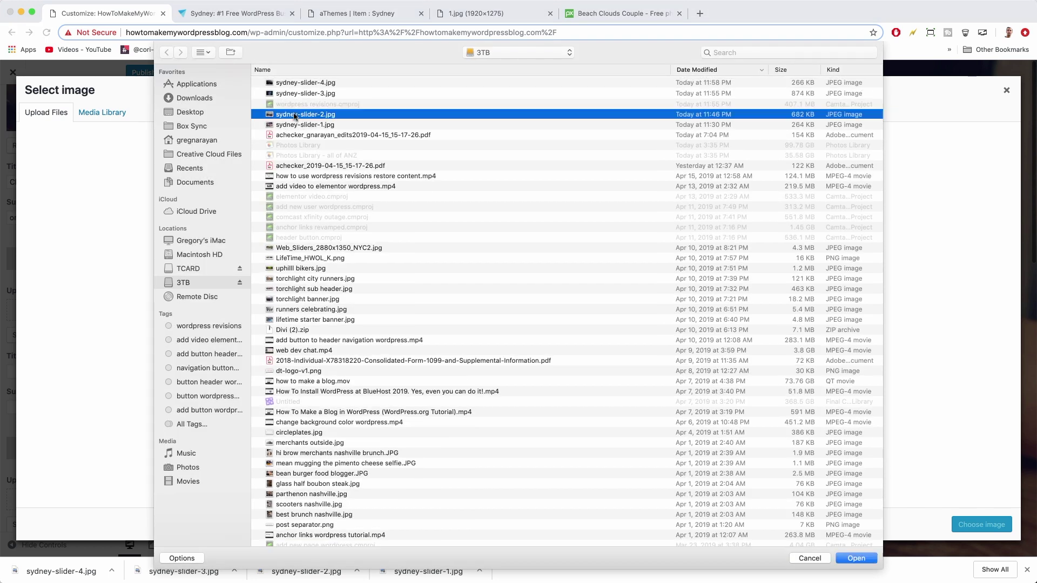
shift+click(304, 96)
shift+click(302, 85)
key(Return)
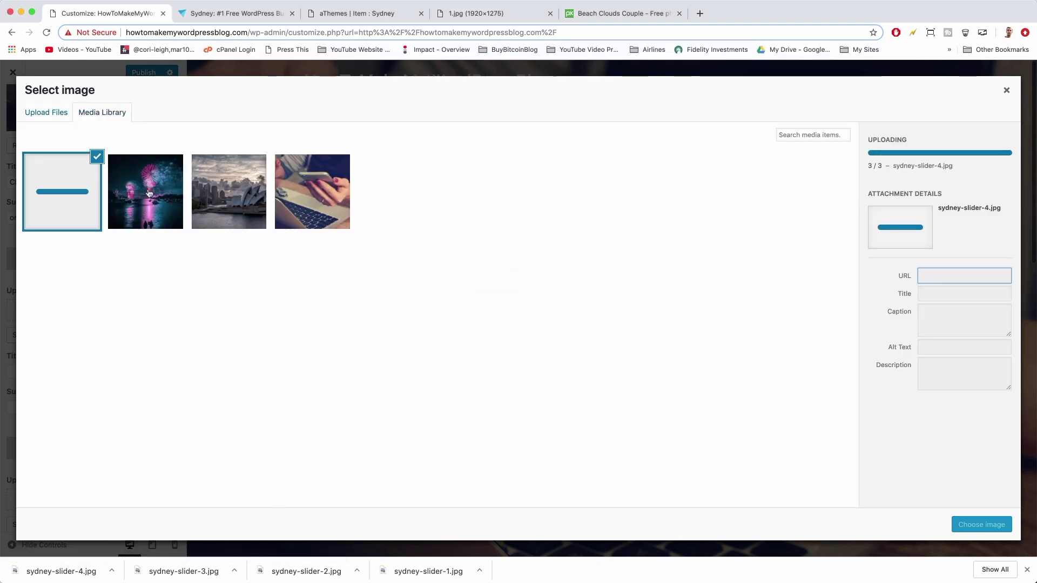
click(149, 193)
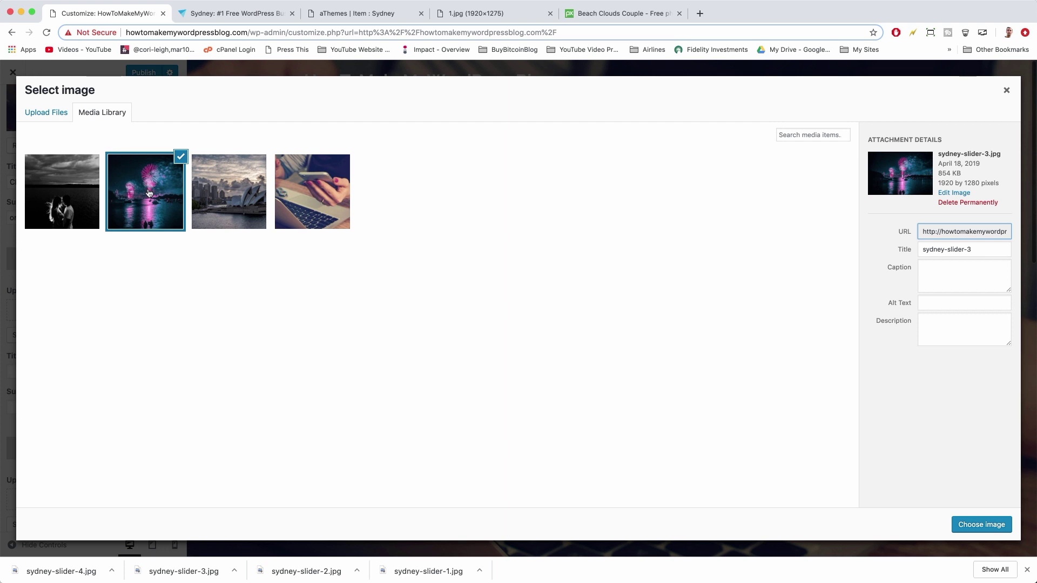
click(980, 524)
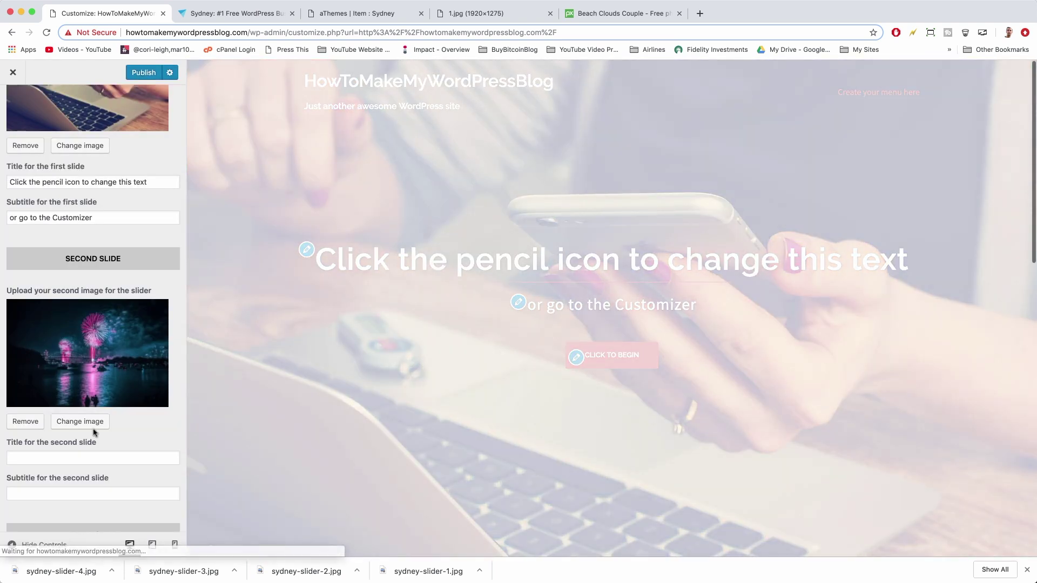
- Set the black-and-white couple photo as the third slide image
scroll(93, 431, down, 10)
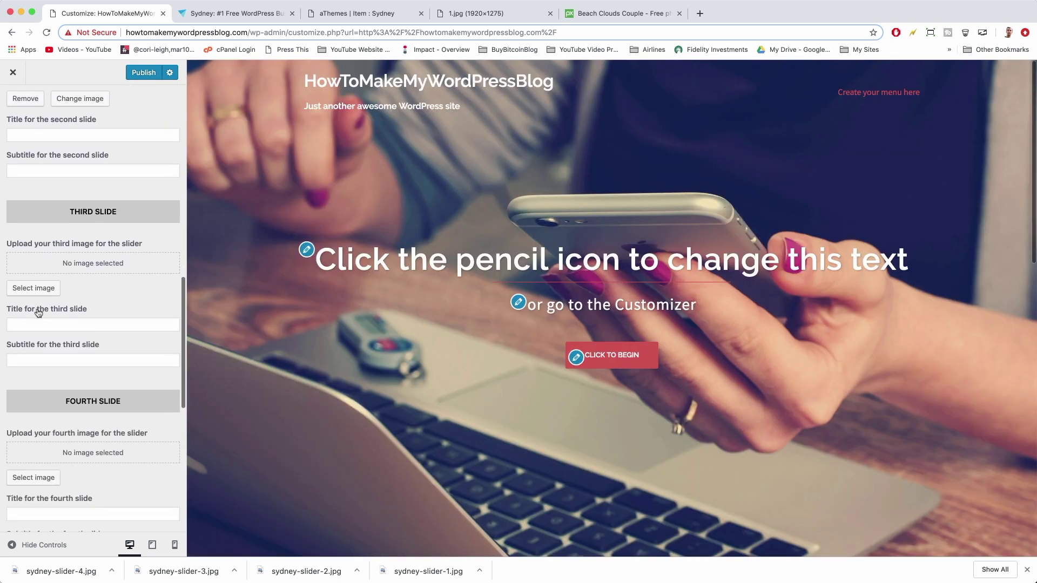
click(43, 290)
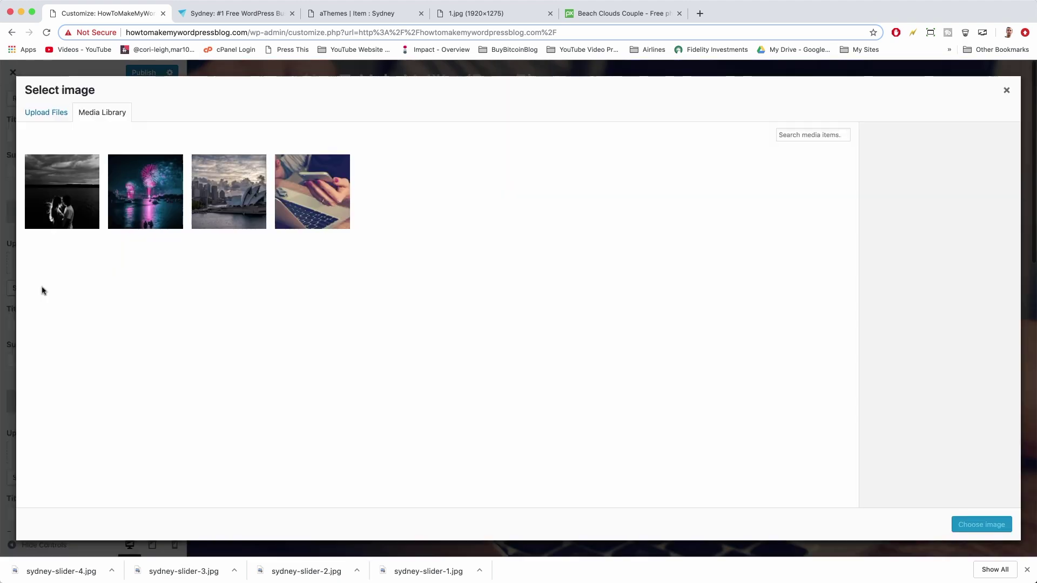
click(62, 192)
click(982, 524)
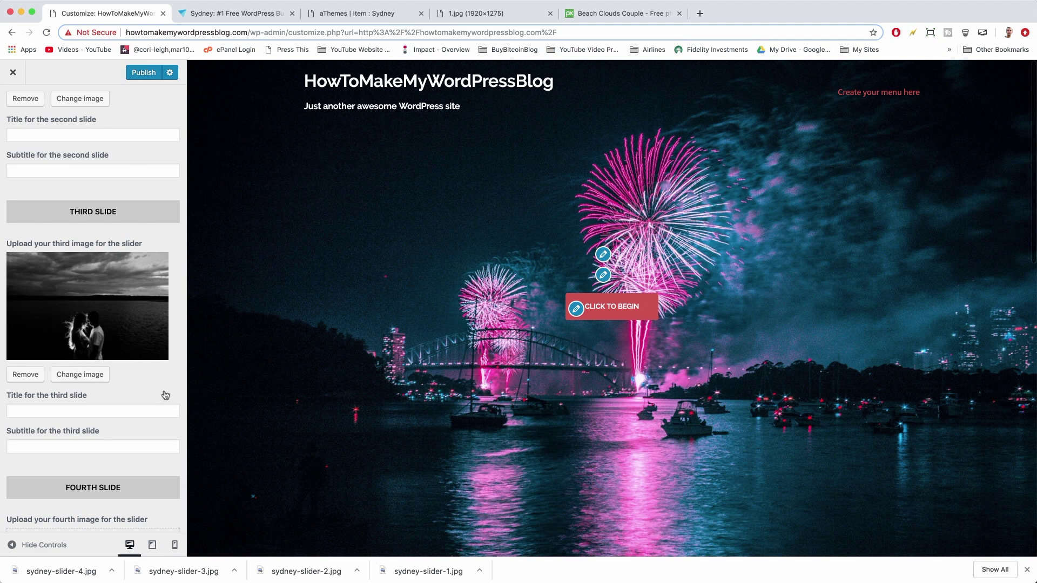
- Set the sydney-slider-2 Opera House photo as the fourth slide image
scroll(166, 395, down, 4)
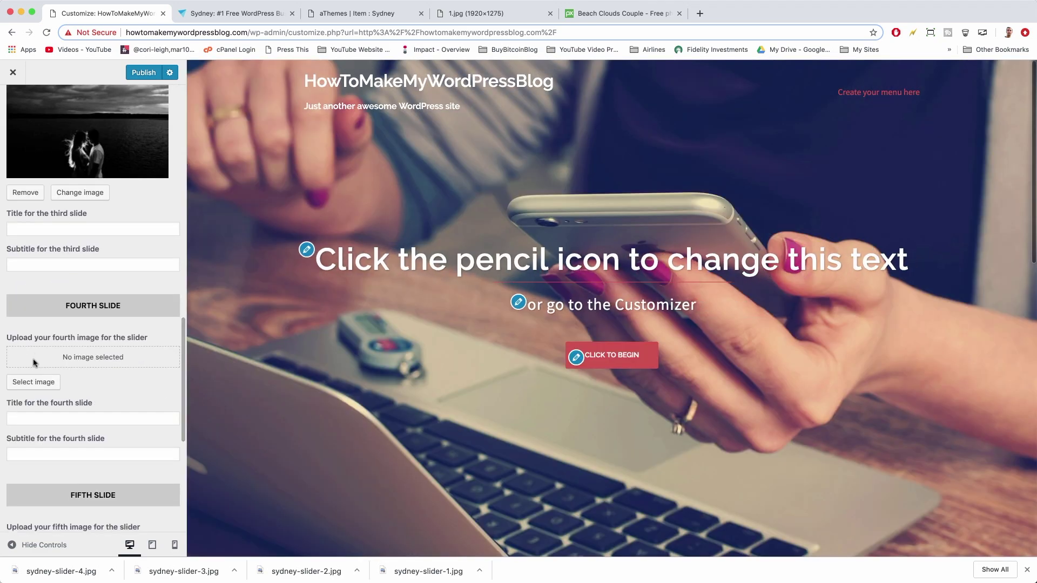
click(34, 381)
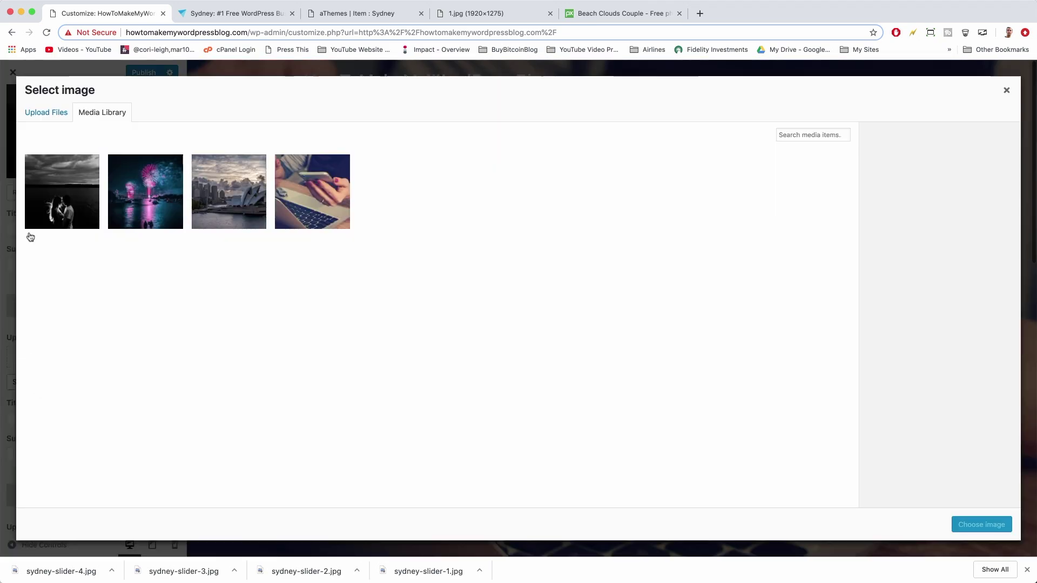
click(227, 189)
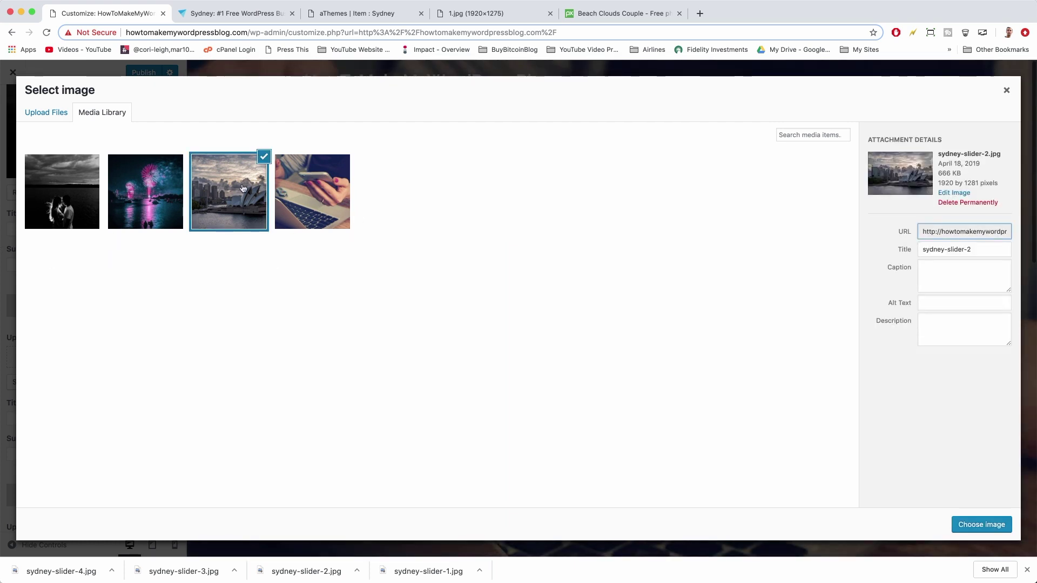
click(1000, 535)
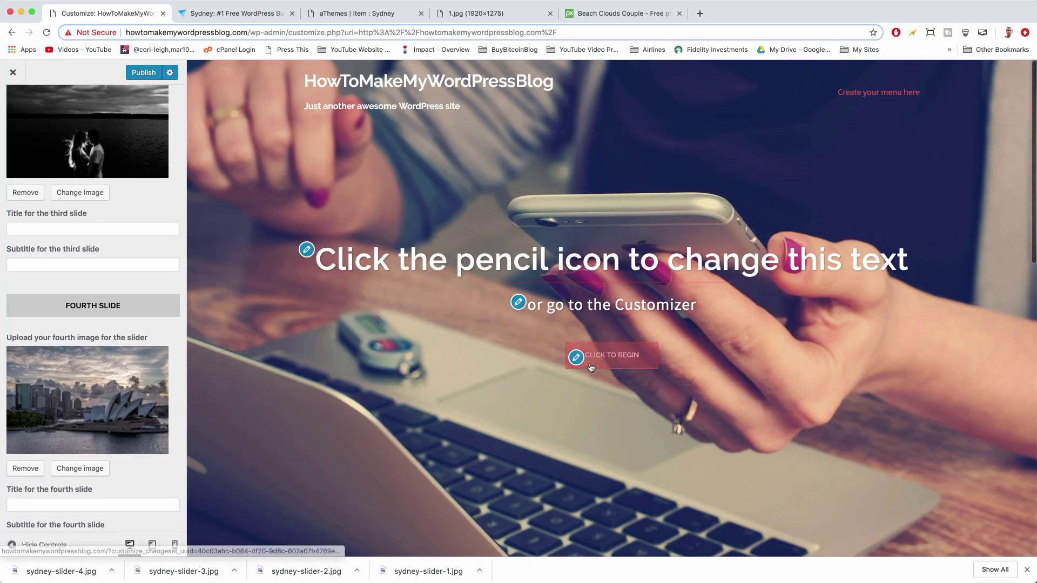
scroll(41, 336, down, 10)
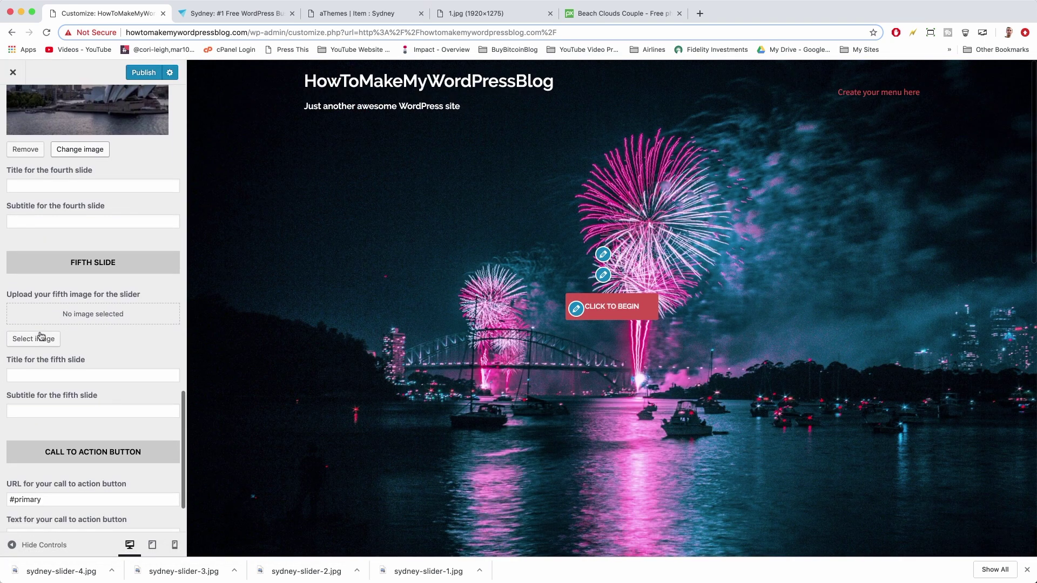
- Title the first slide CREATE with subtitle 'Something the world will love'
scroll(40, 332, up, 10)
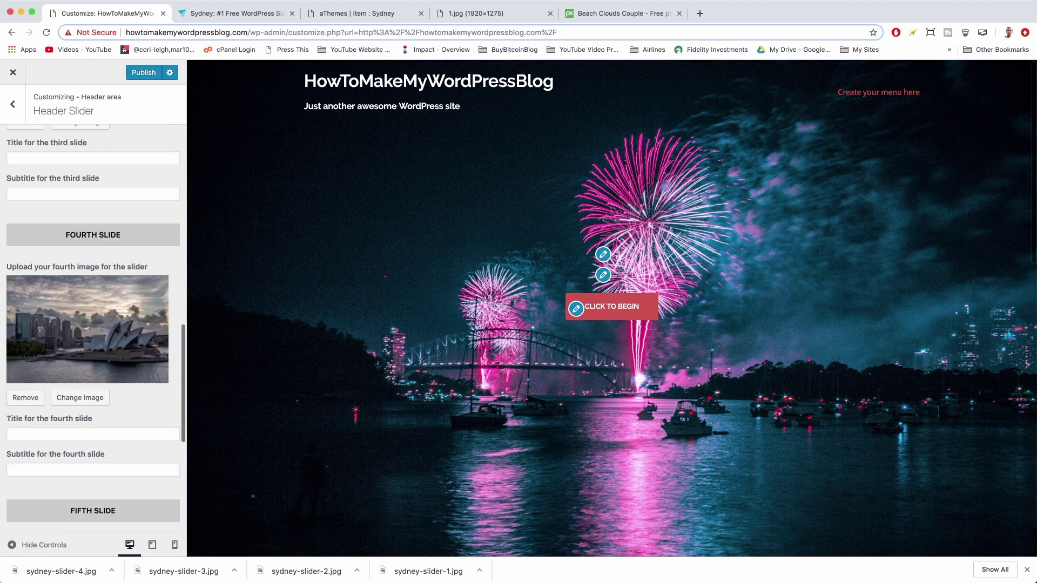
scroll(41, 336, up, 5)
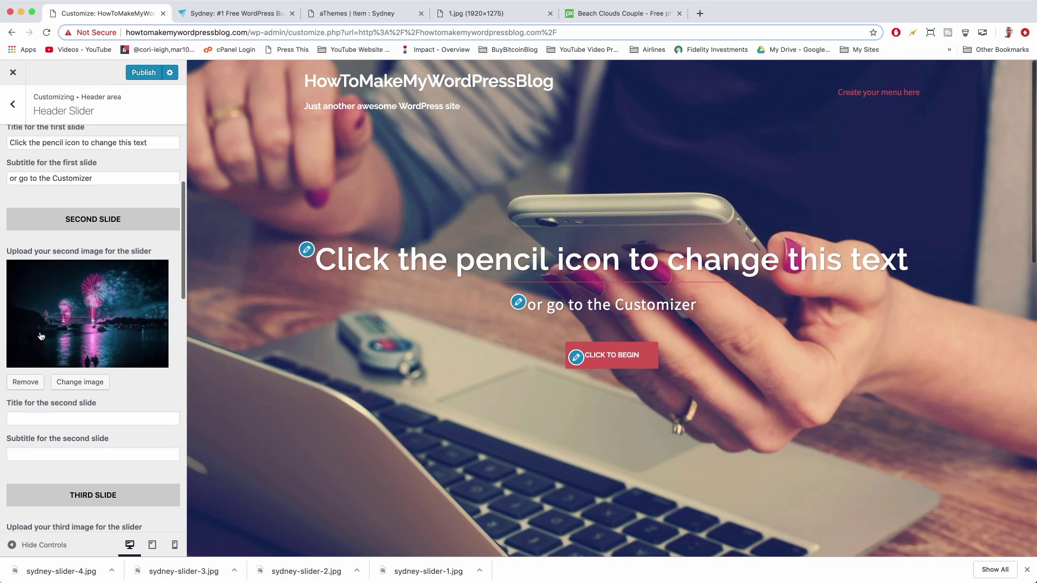
scroll(40, 336, up, 1)
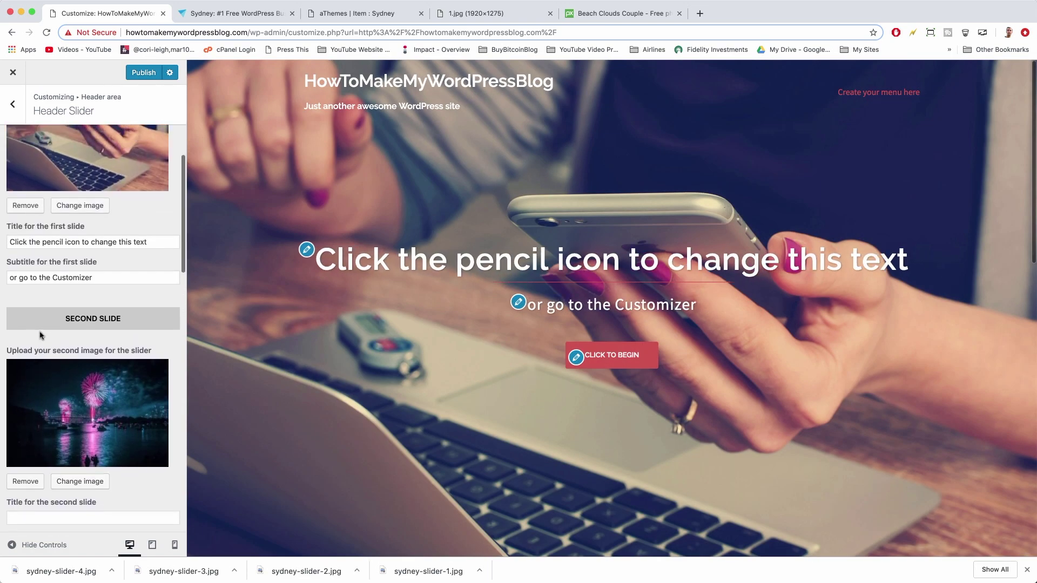
scroll(95, 336, up, 4)
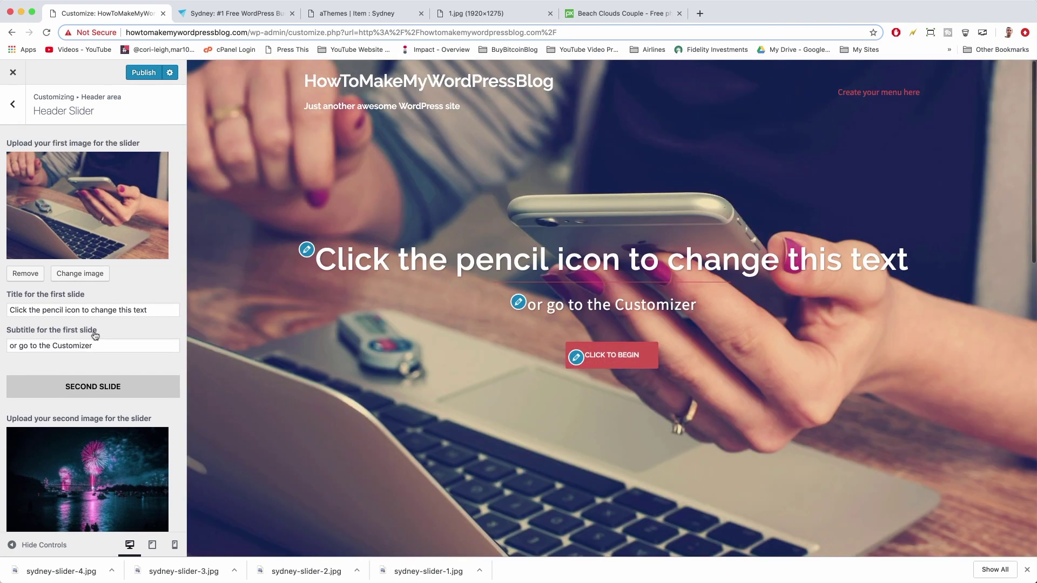
scroll(95, 336, up, 10)
scroll(94, 336, down, 8)
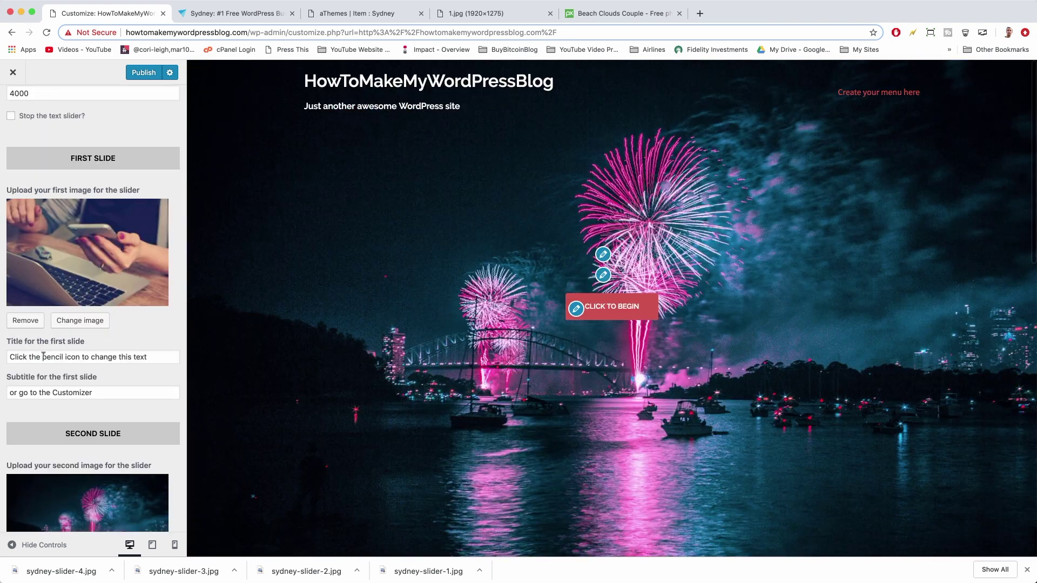
triple_click(42, 357)
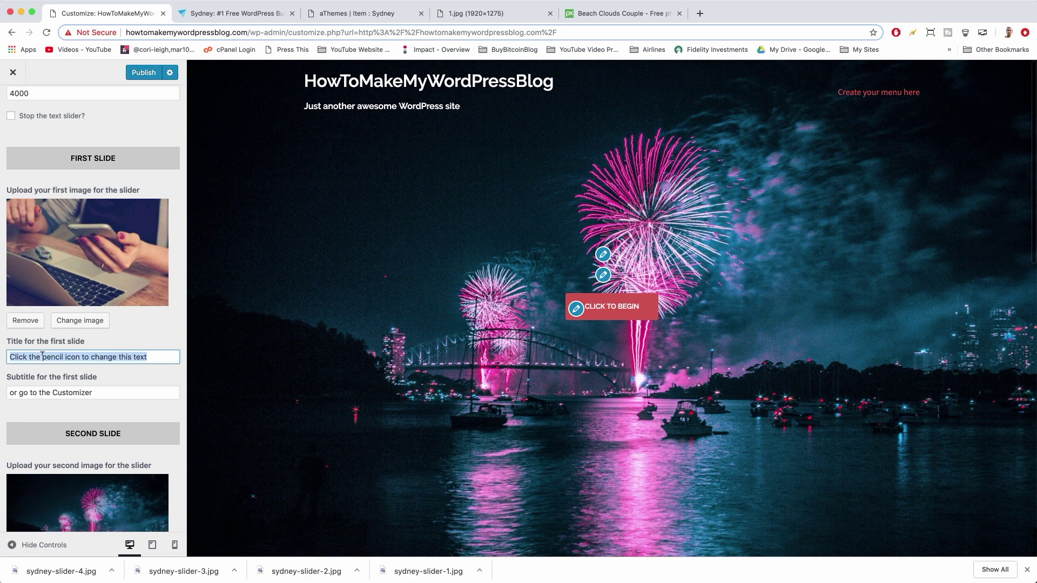
text(CREATE)
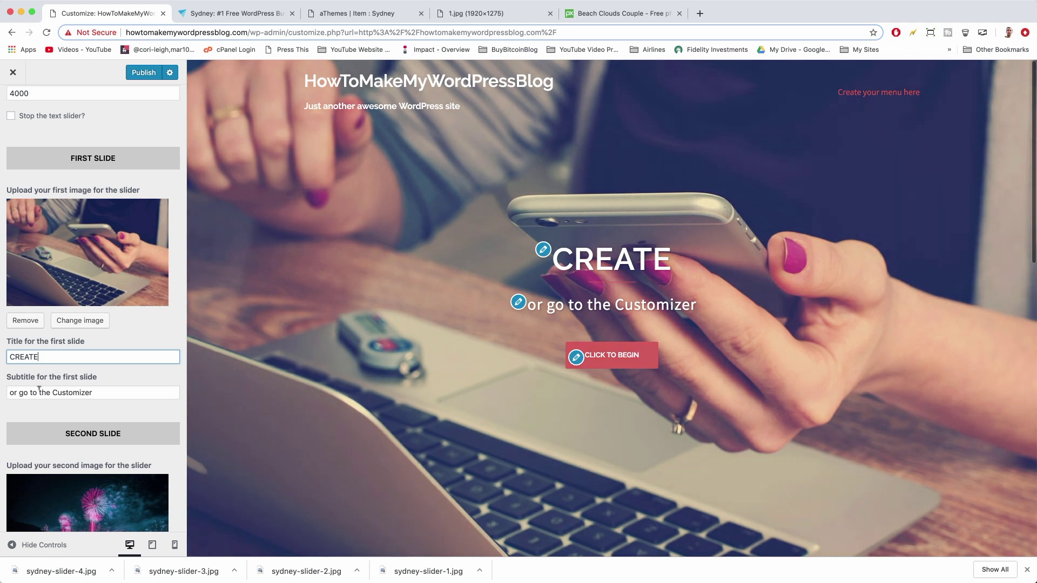
triple_click(41, 392)
key(BackSpace)
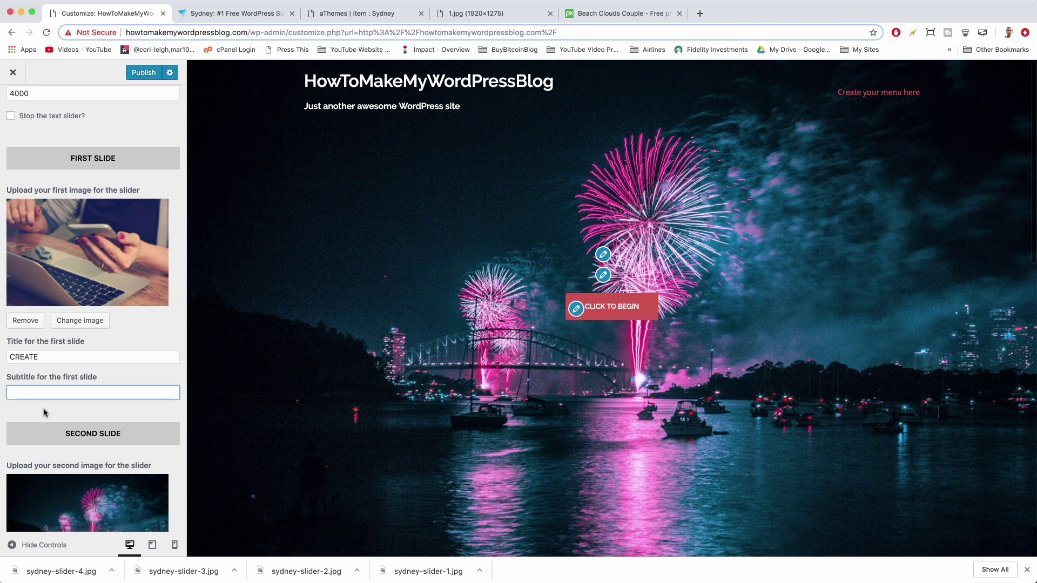
text(Something th)
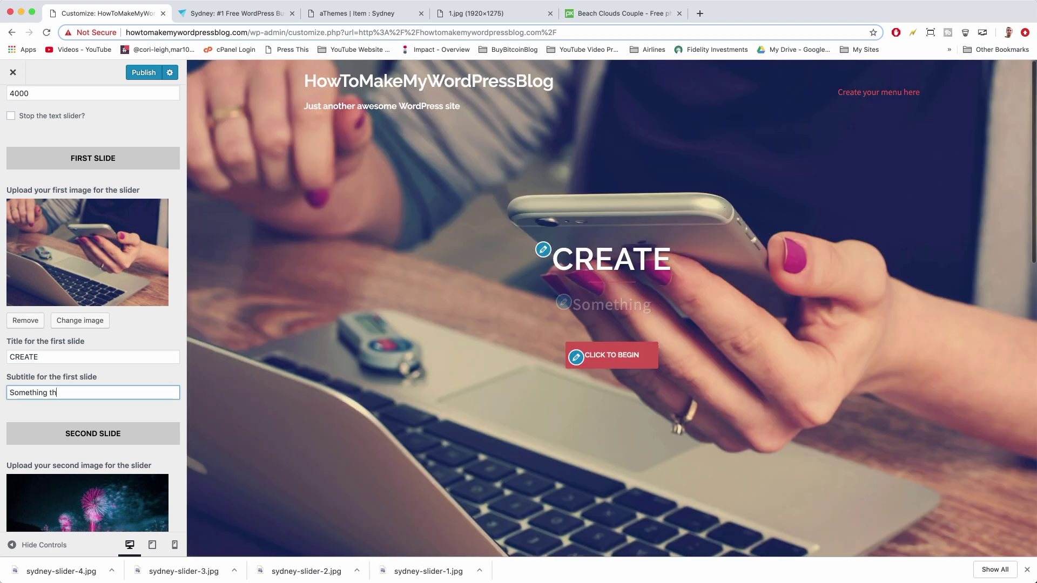
text(e world will love)
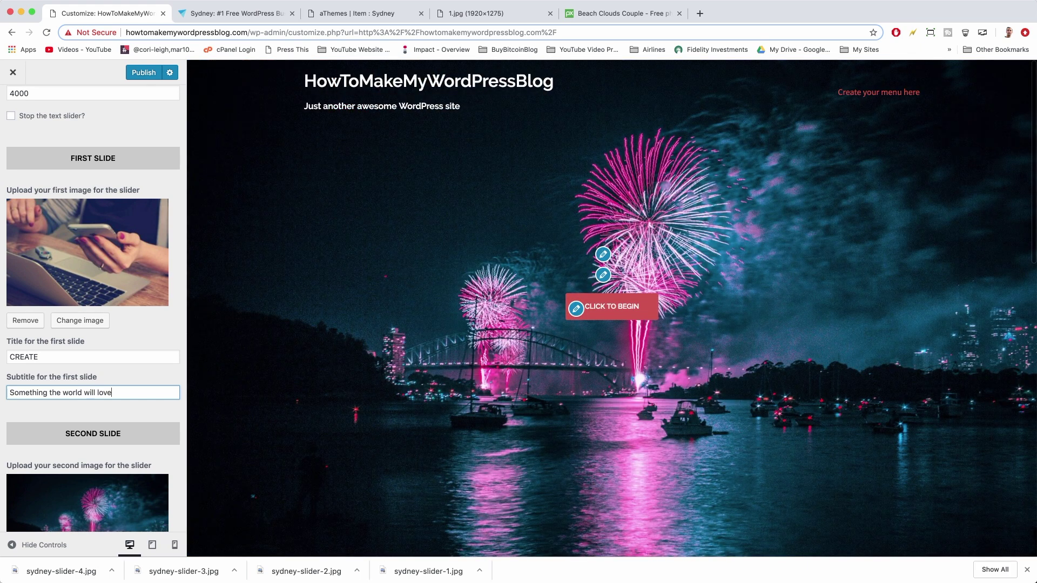
- Title the second slide AMAZE and begin its subtitle with 'With your'
scroll(146, 381, down, 2)
scroll(146, 381, down, 5)
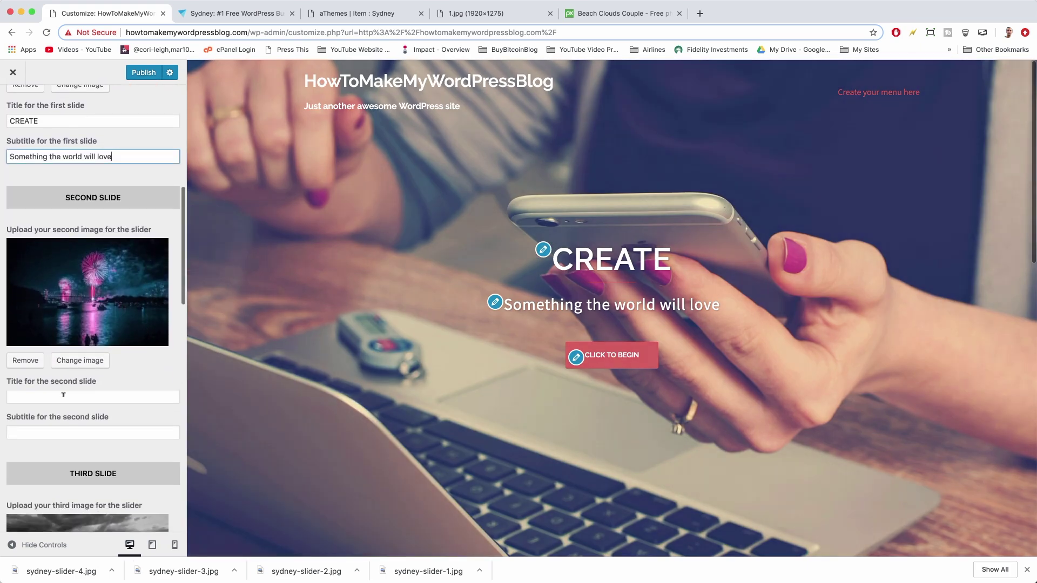
click(63, 396)
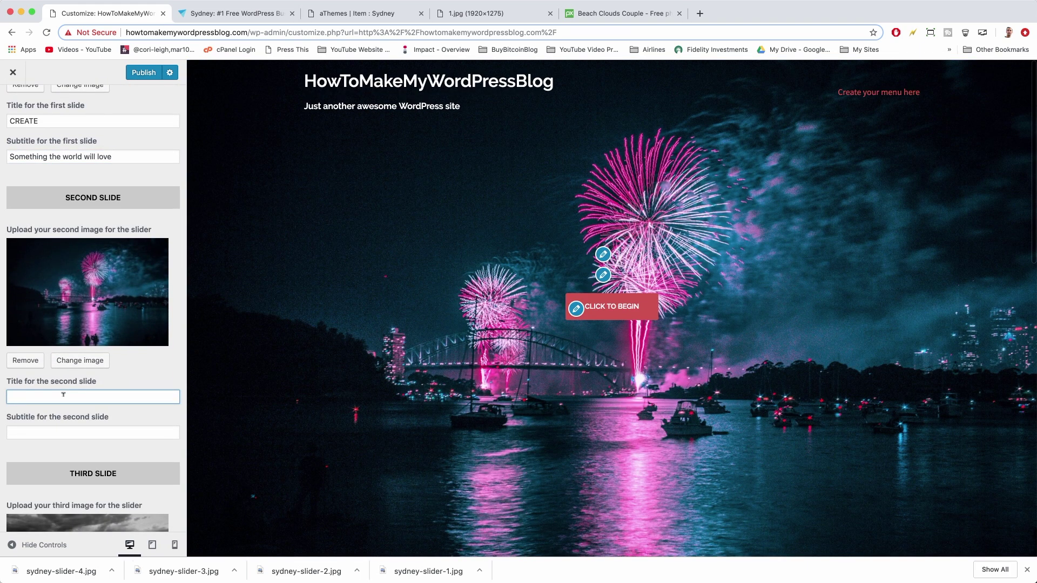
text(AMAZE)
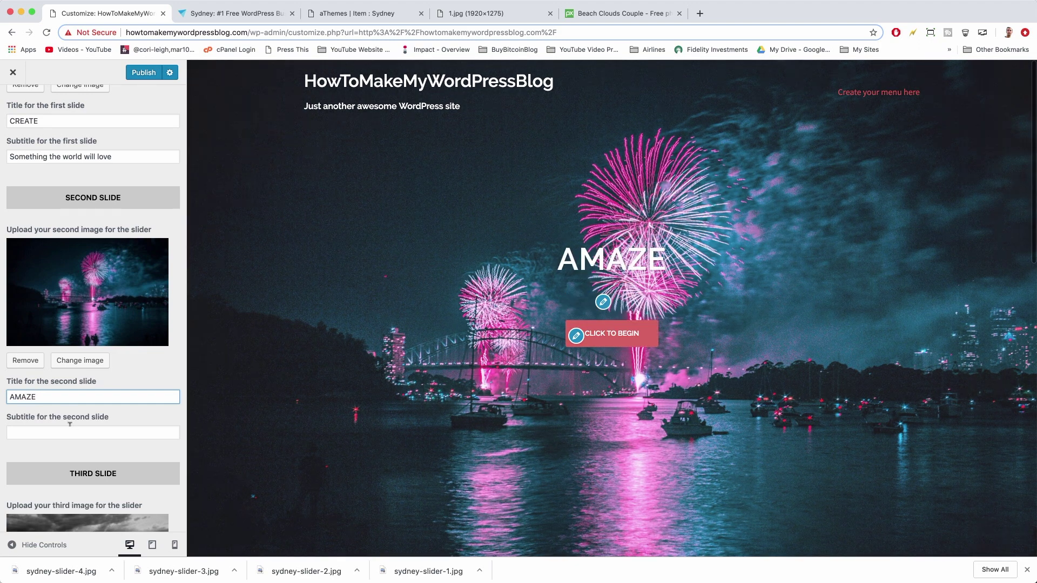
click(71, 431)
text(With your adventures)
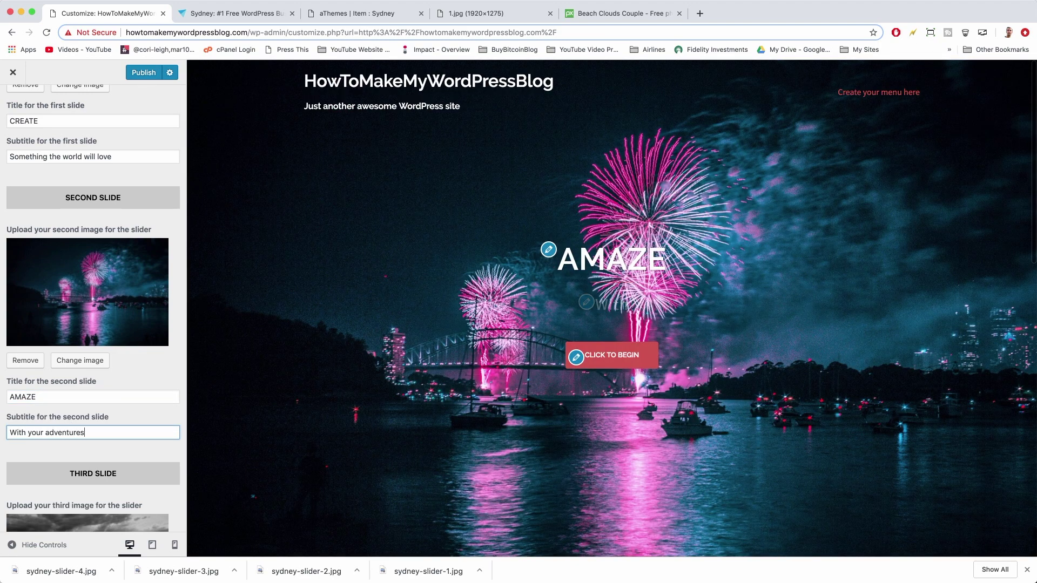
- Give the third slide the title LOVE and the subtitle 'Everything you do'
scroll(39, 399, down, 8)
click(40, 403)
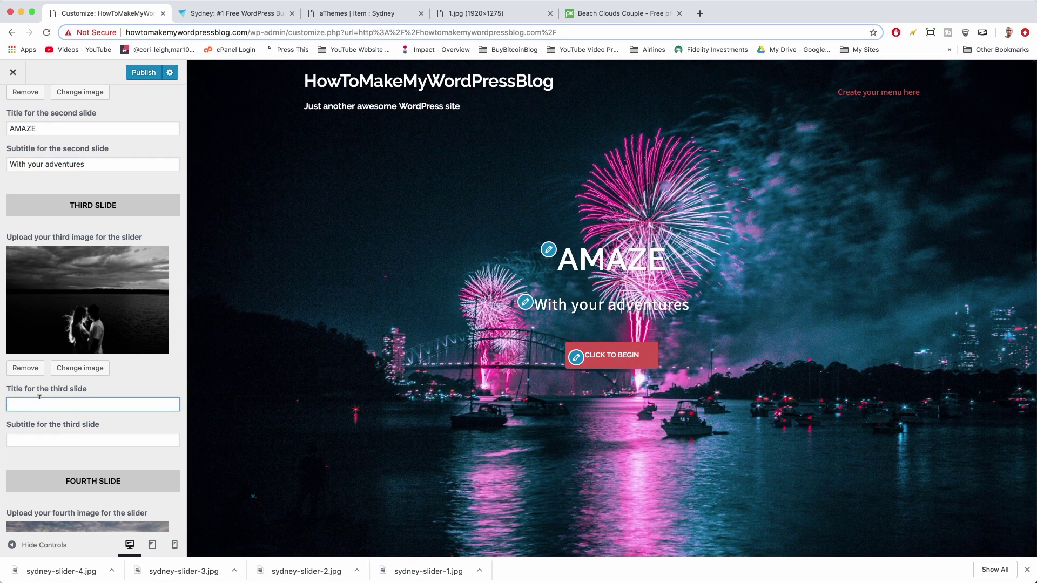
click(92, 440)
text(Everything)
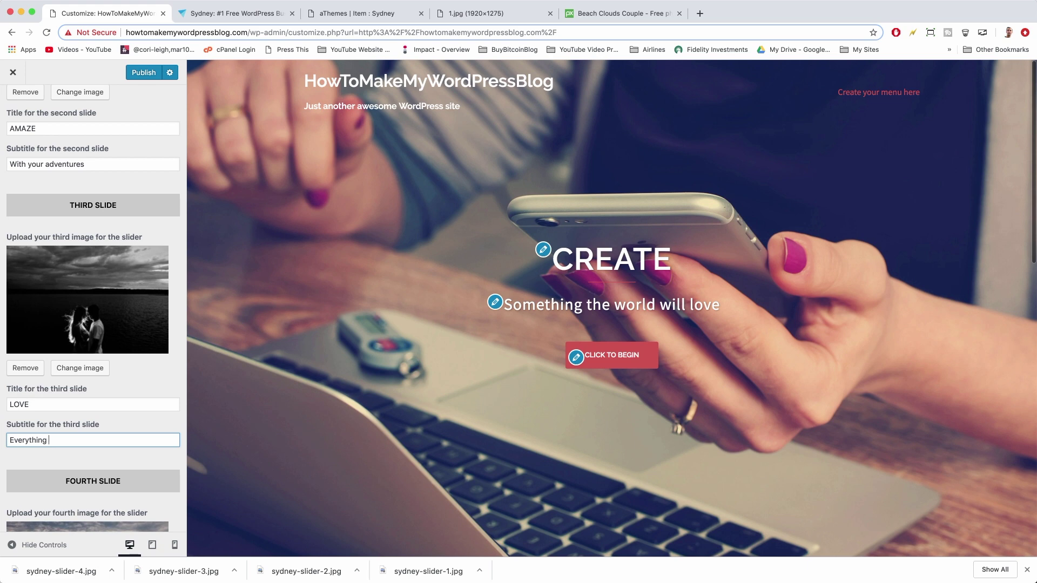
text( you do)
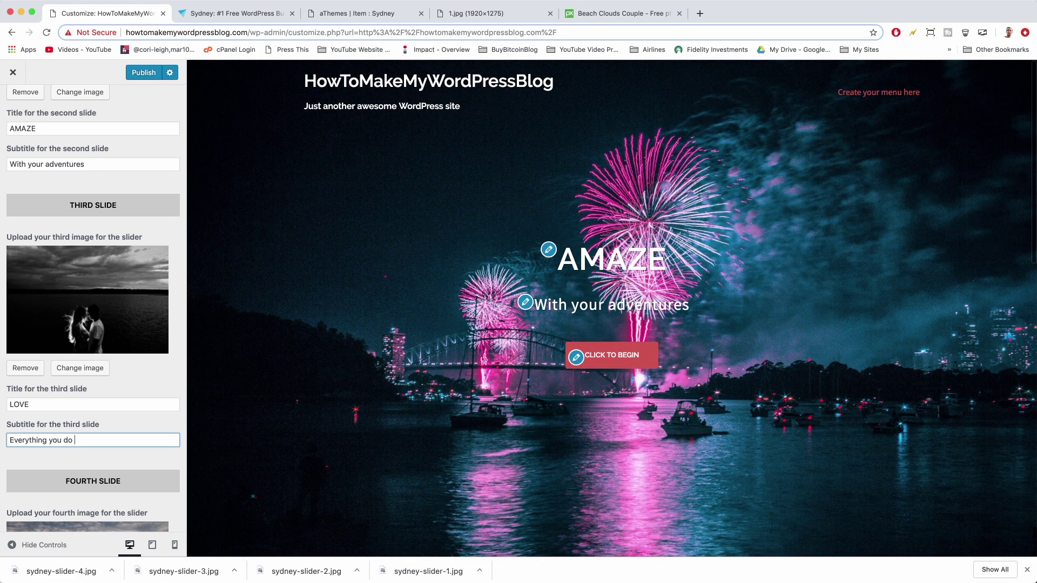
- Title the fourth slide SHARE with subtitle 'Knowledge with your community', then publish the slides
scroll(65, 364, down, 5)
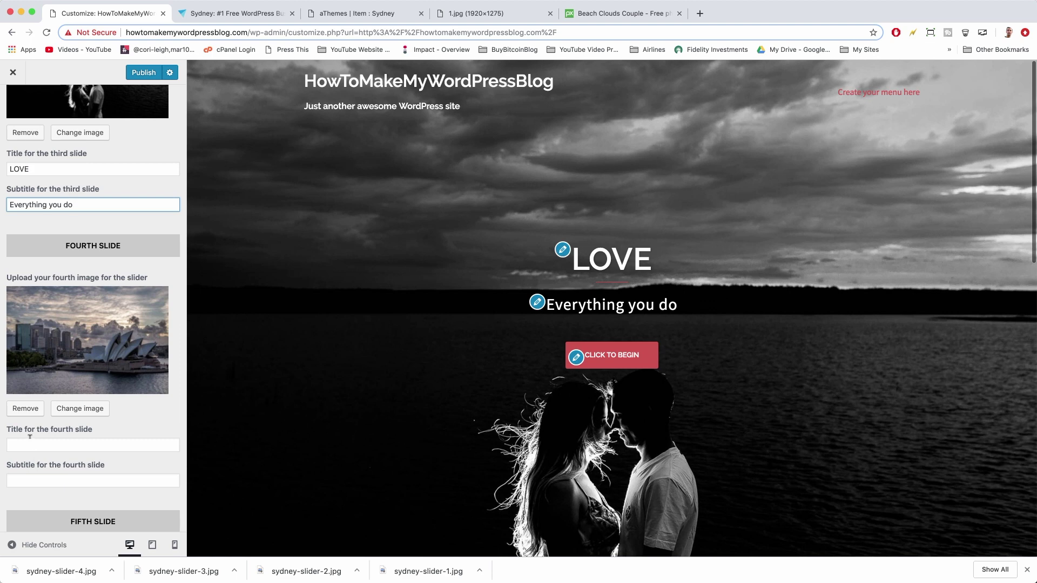
click(30, 439)
text(SHARE)
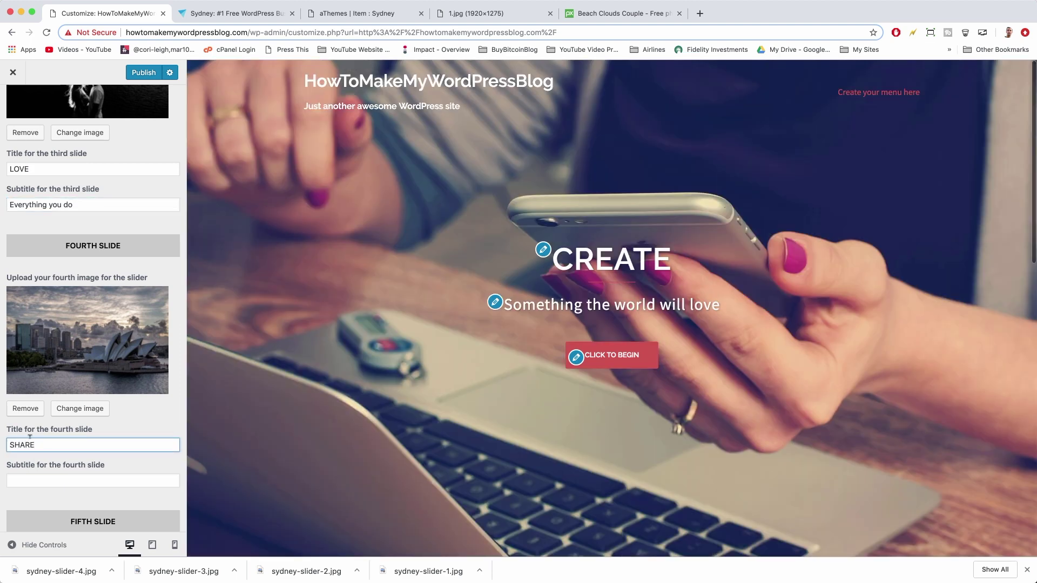
key(Tab)
text(Knowledge with your )
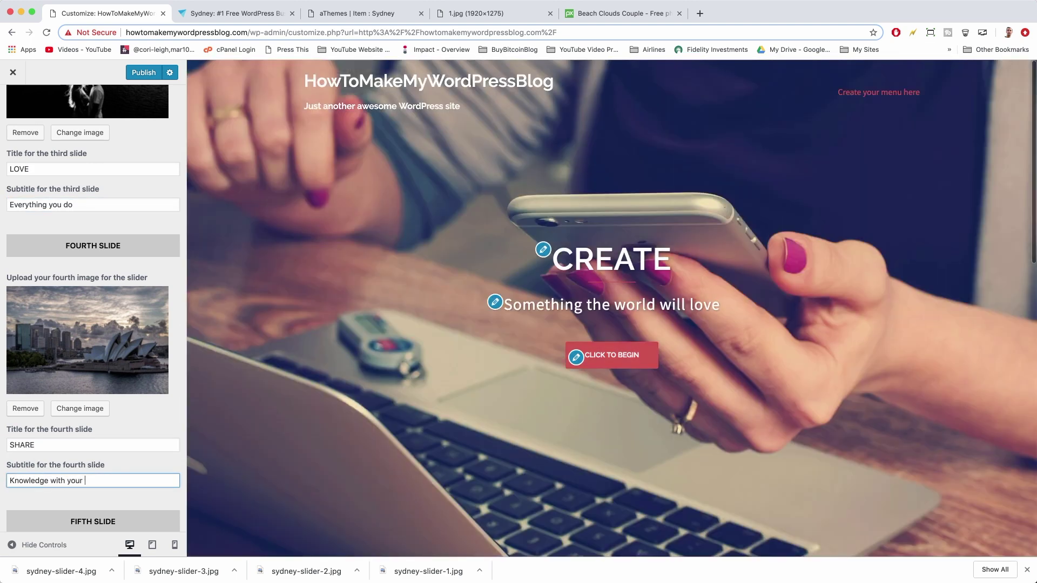
text(community)
click(143, 72)
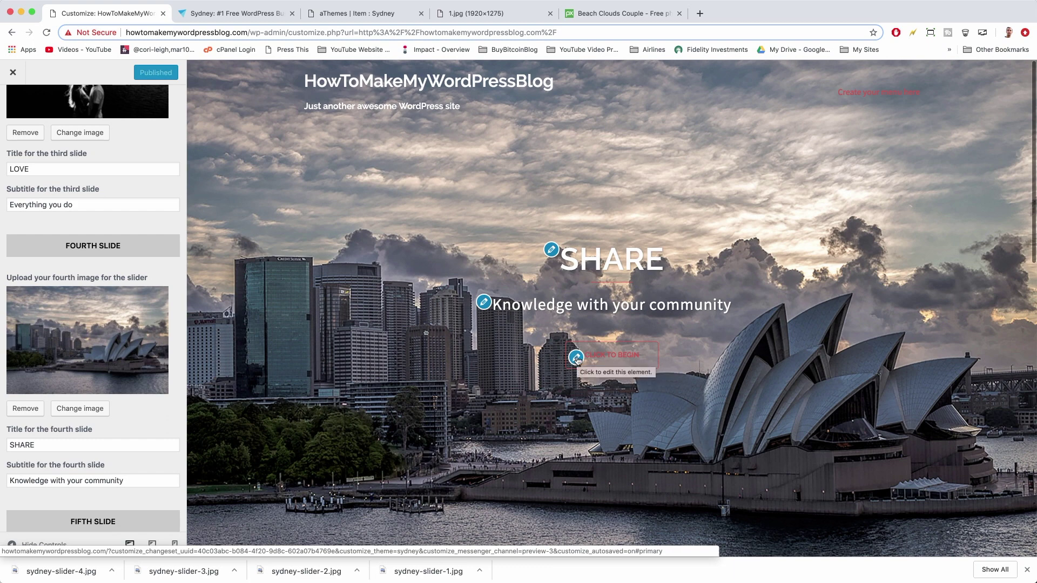
- Change the call-to-action button text from 'Click to begin' to 'Get Started'
click(575, 357)
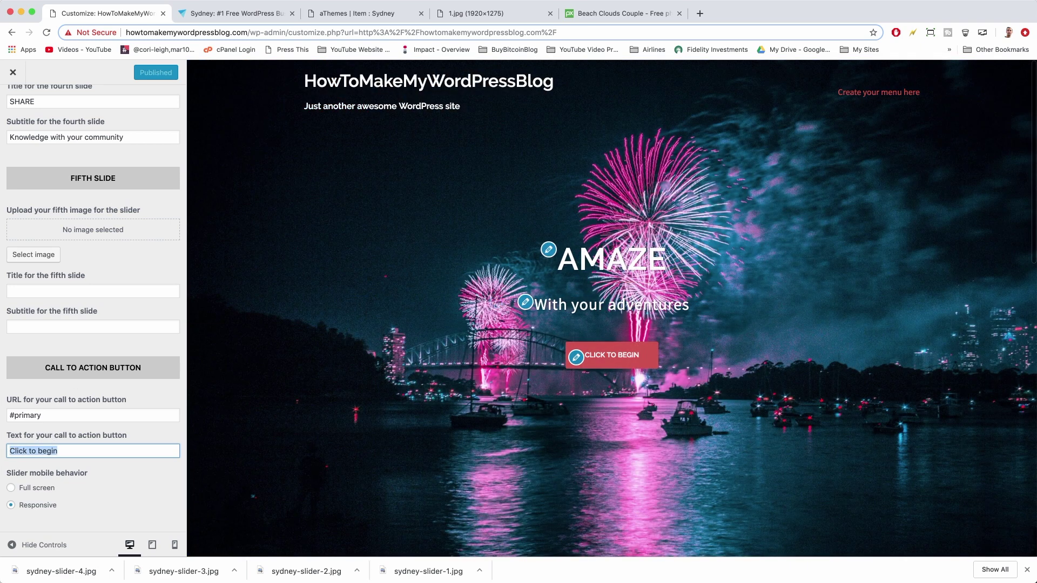
text(Get Started)
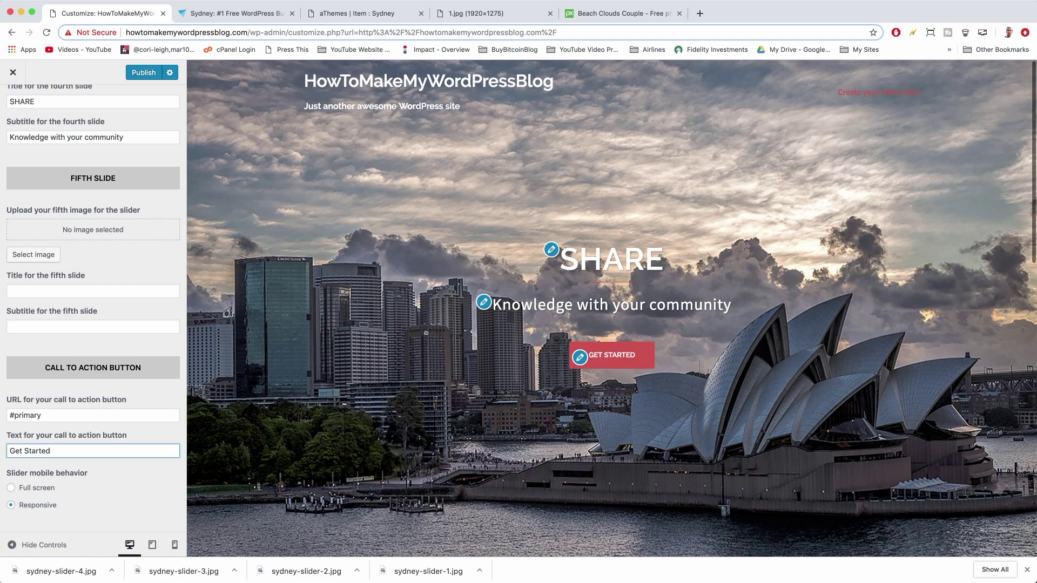
click(12, 488)
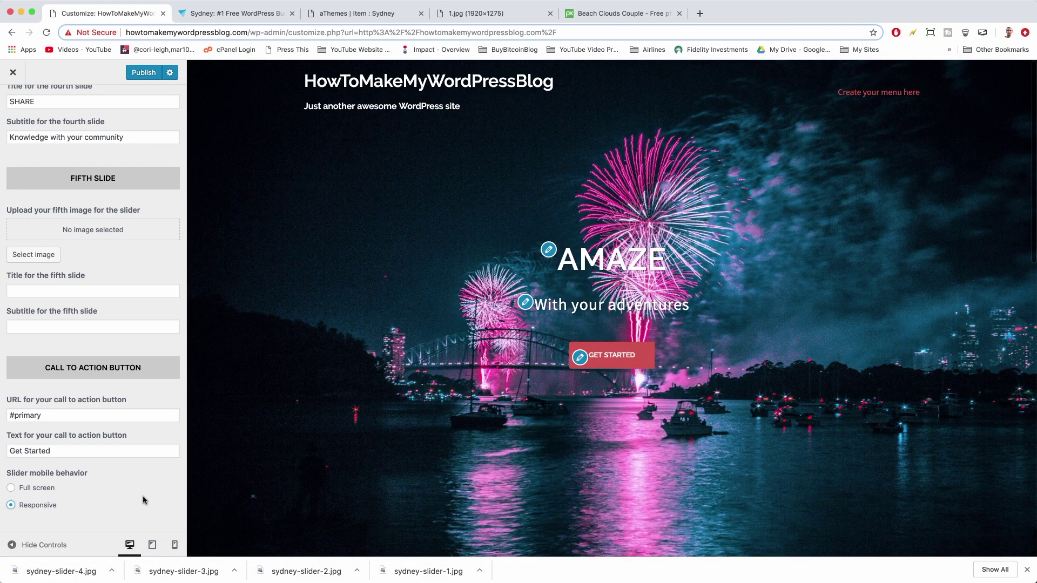
- Return to the Header area settings and publish the Get Started button change
scroll(135, 344, up, 20)
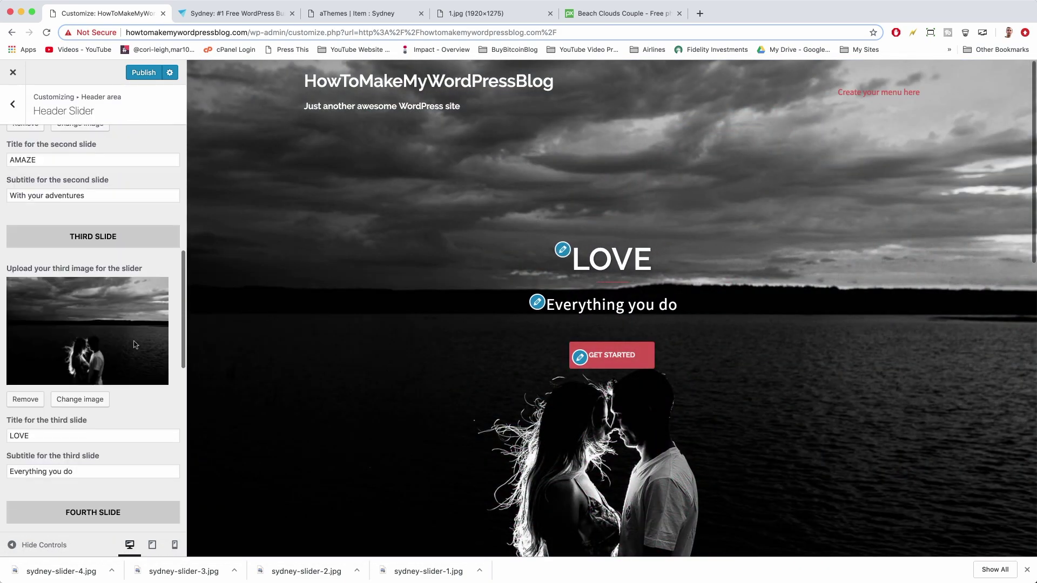
scroll(135, 345, up, 4)
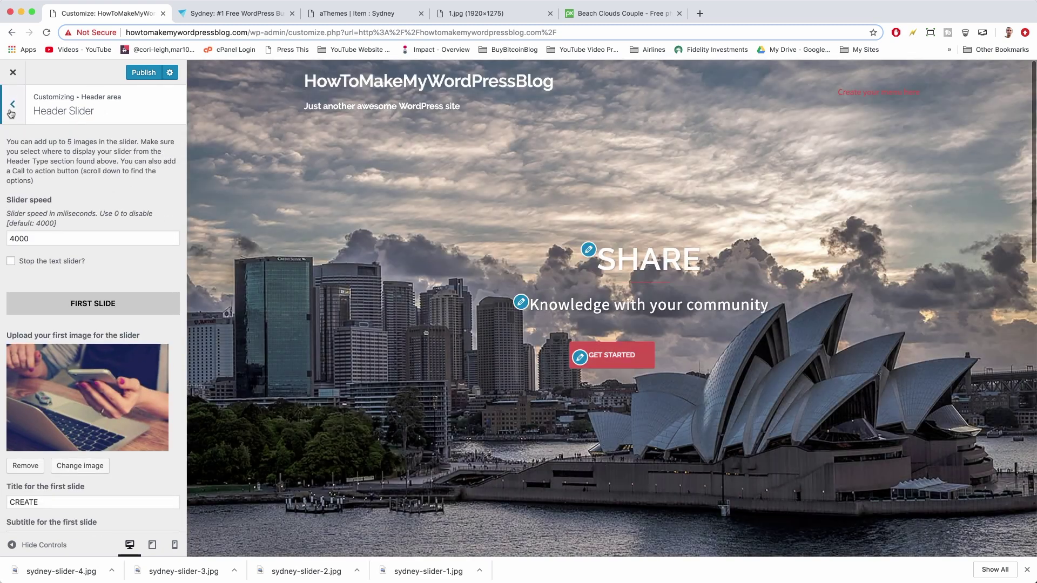
click(15, 110)
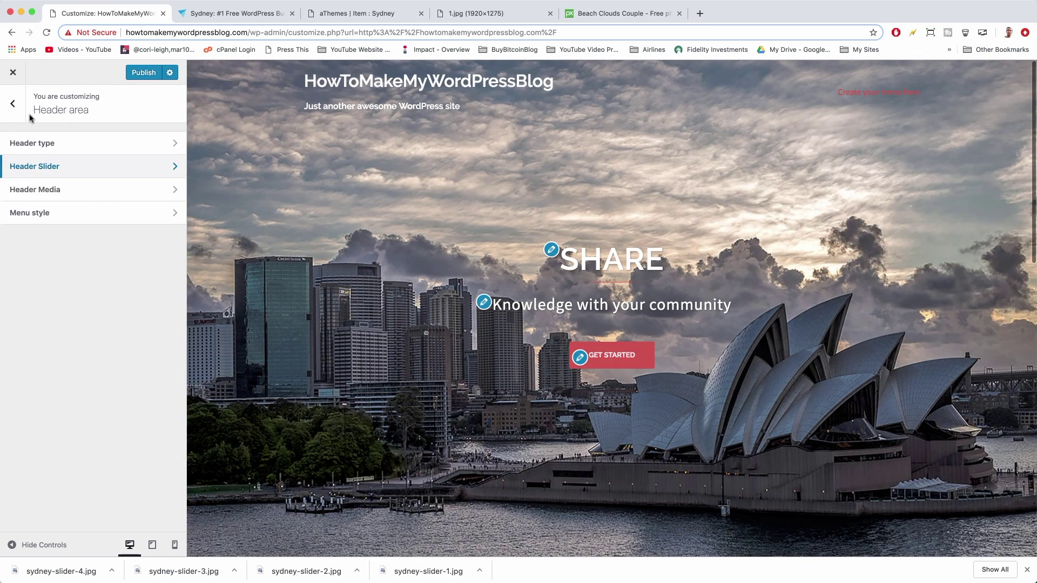
click(141, 73)
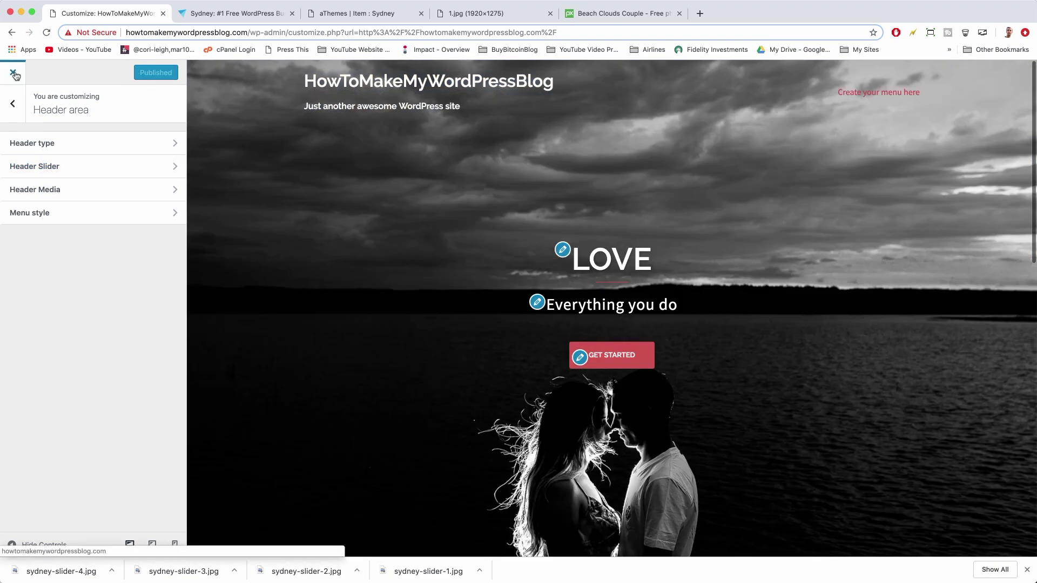
- Close the Customizer and check the live homepage slider
click(14, 74)
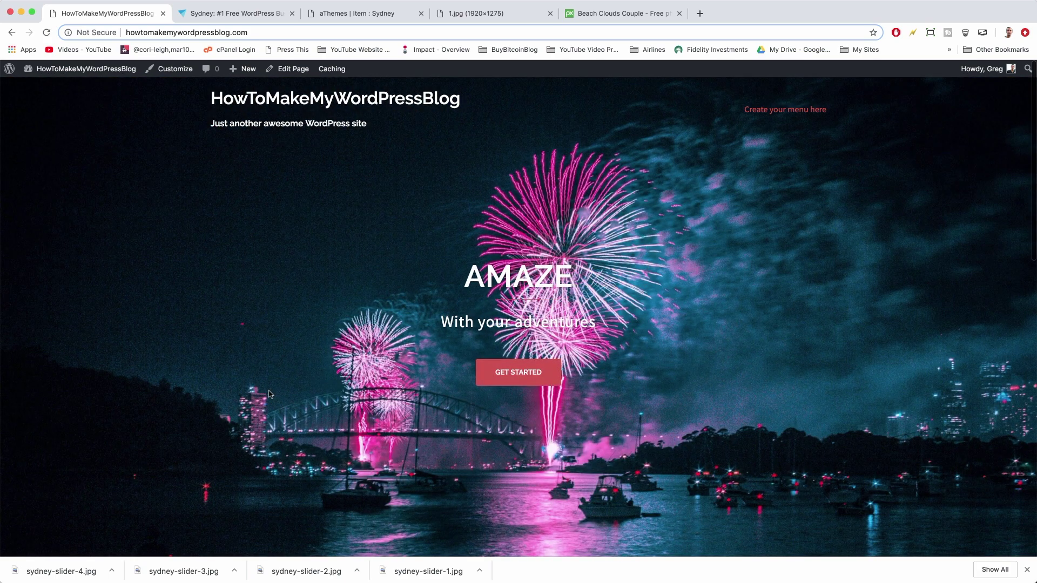
scroll(324, 304, down, 5)
scroll(324, 304, up, 5)
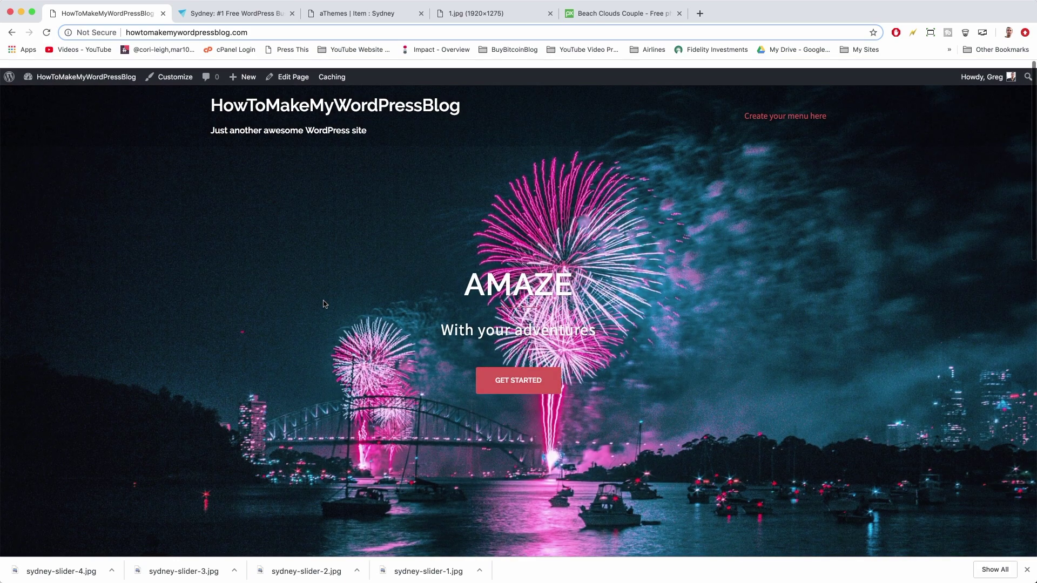